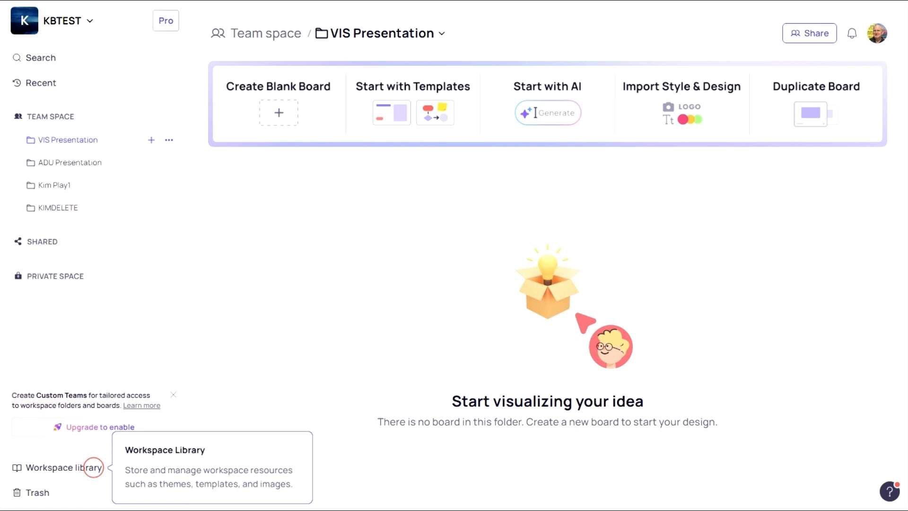
- Create a new board from the Creating Task web flow template
{"action": "left_click", "coordinate": [93, 467]}
{"action": "mouse_move", "coordinate": [396, 92]}
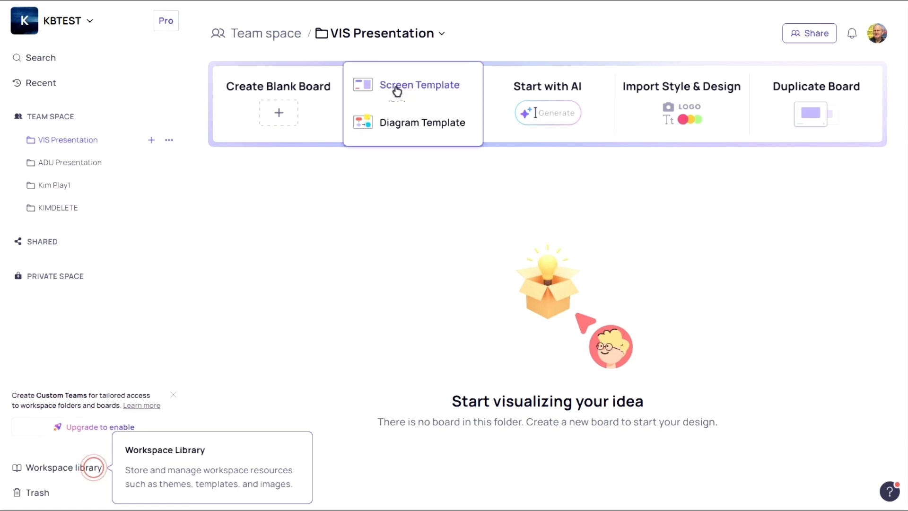
{"action": "left_click", "coordinate": [396, 90]}
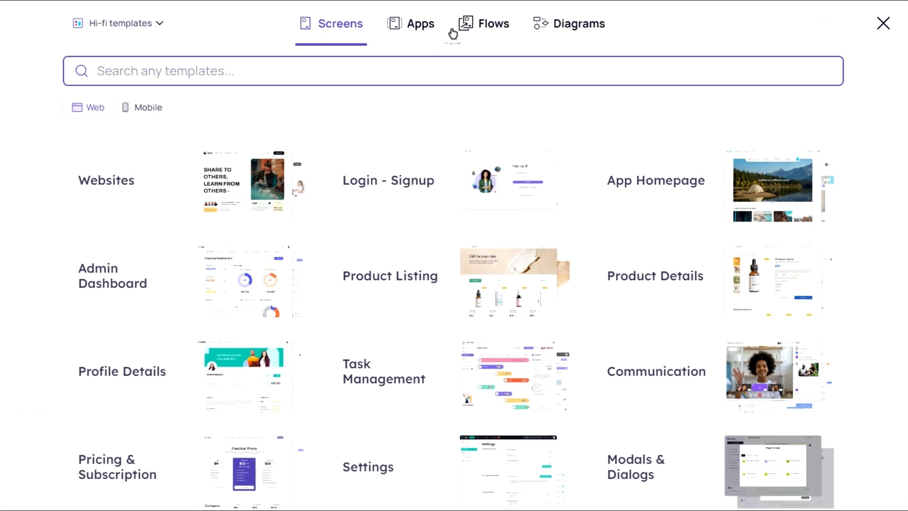
{"action": "left_click", "coordinate": [489, 32]}
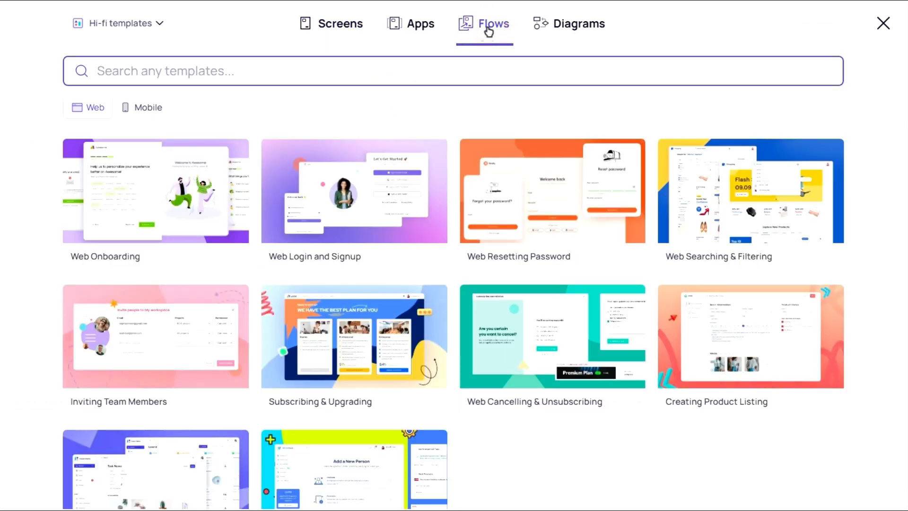
{"action": "scroll", "coordinate": [429, 191], "scroll_direction": "down", "scroll_amount": 2}
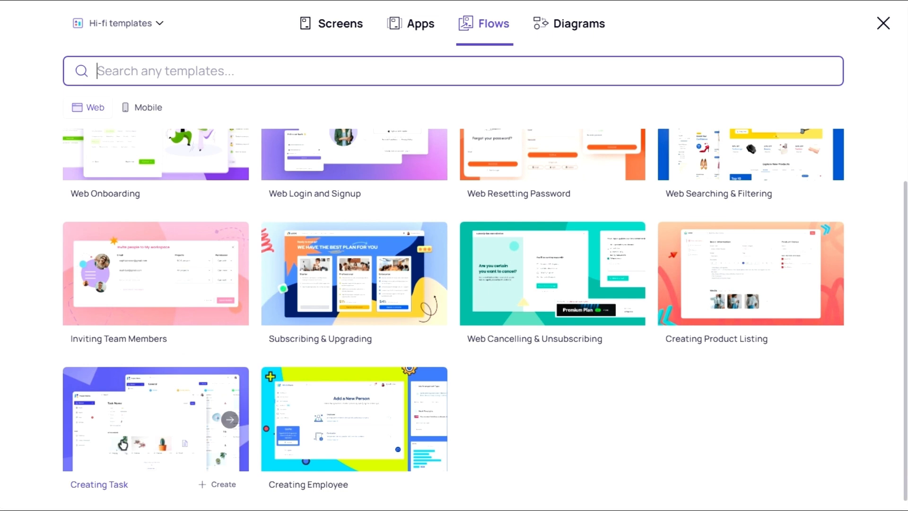
{"action": "left_click", "coordinate": [123, 444]}
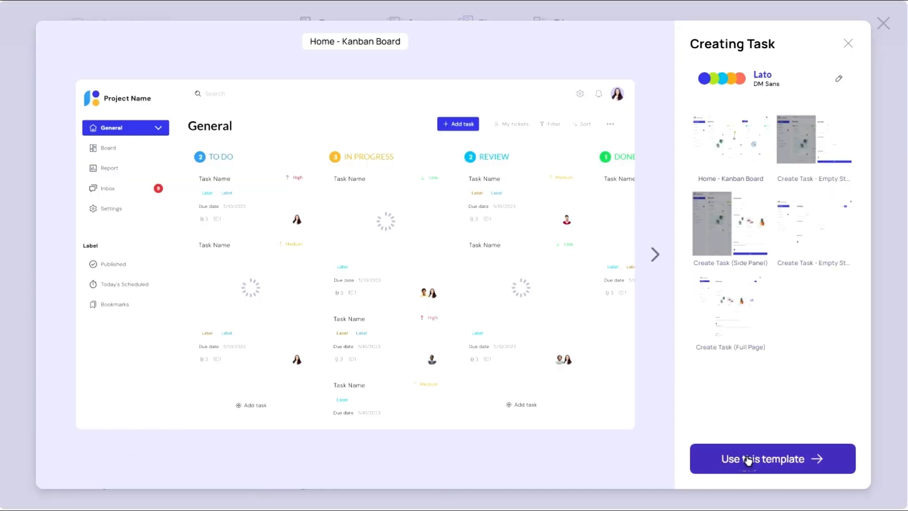
{"action": "left_click", "coordinate": [748, 459]}
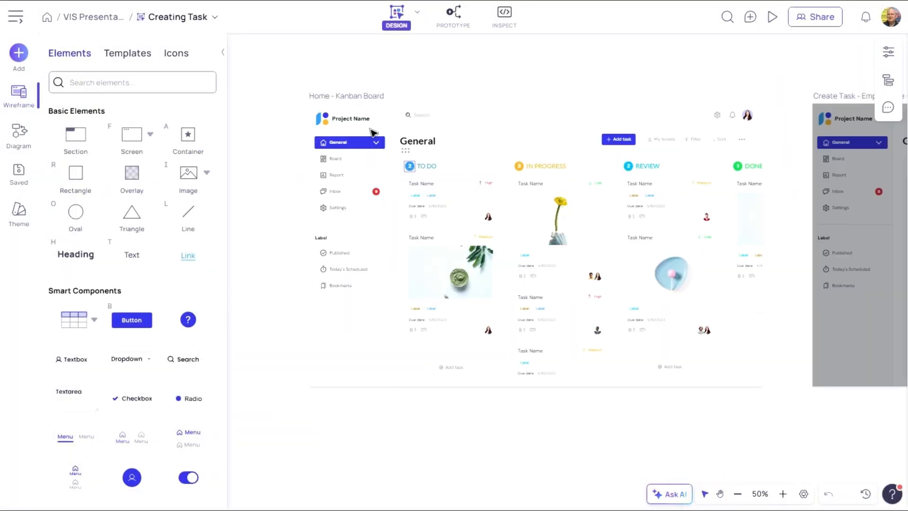
- Rename the Project Name heading on the Kanban board screen to Project Demo
{"action": "double_click", "coordinate": [360, 120]}
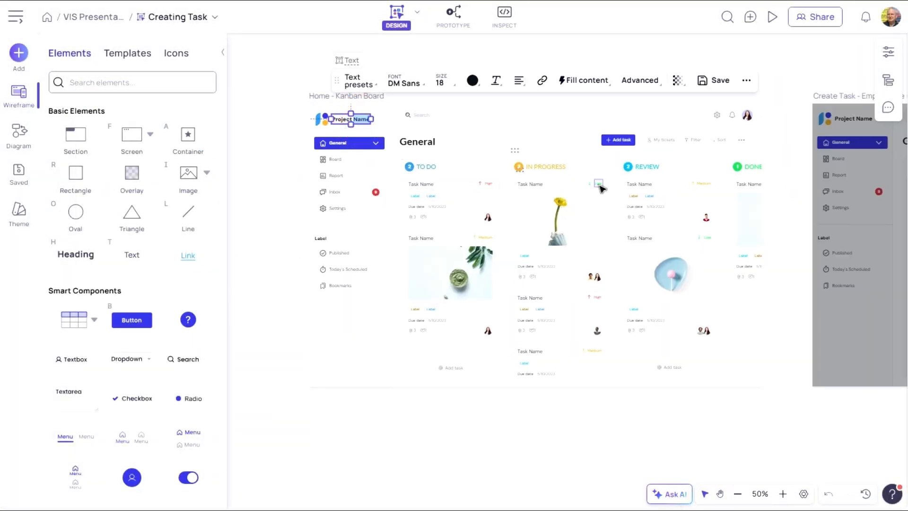
{"action": "type", "text": "Demo"}
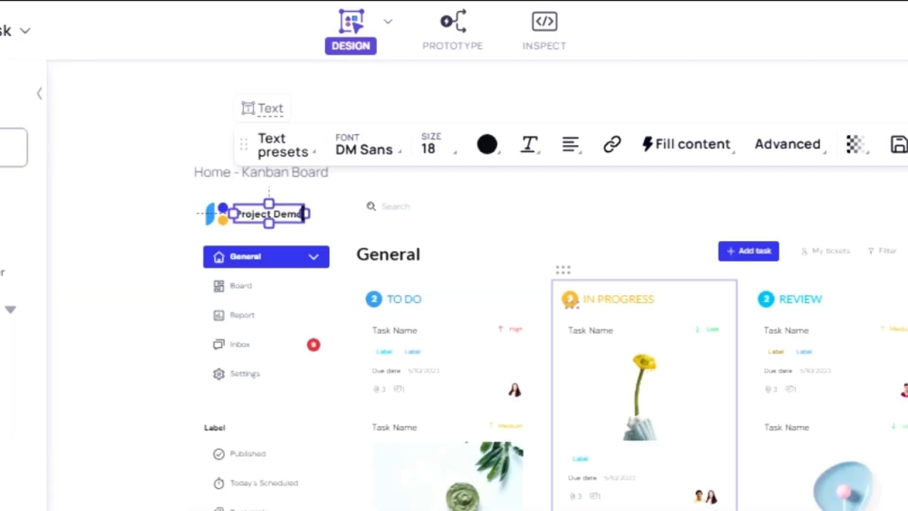
{"action": "key", "text": "Escape"}
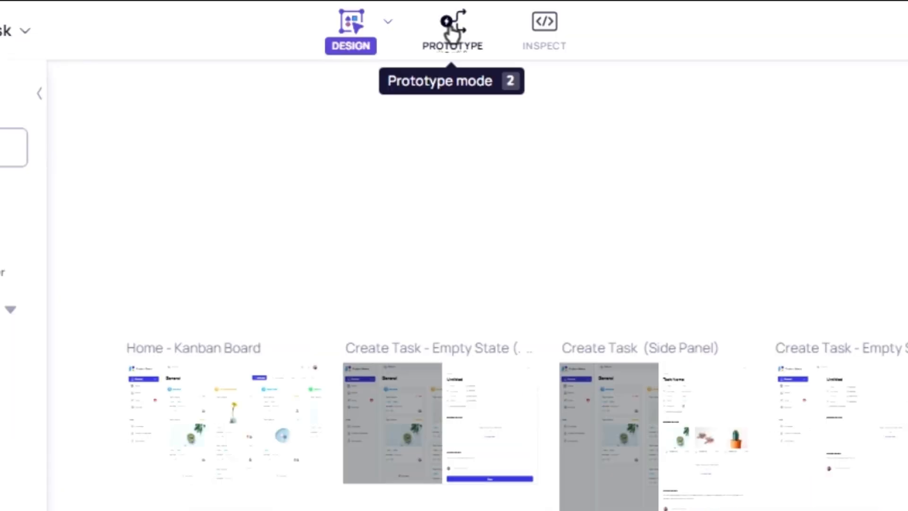
- In Prototype mode, link the Add task button to the Create Task - Empty State (Side Panel) screen
{"action": "left_click", "coordinate": [452, 34]}
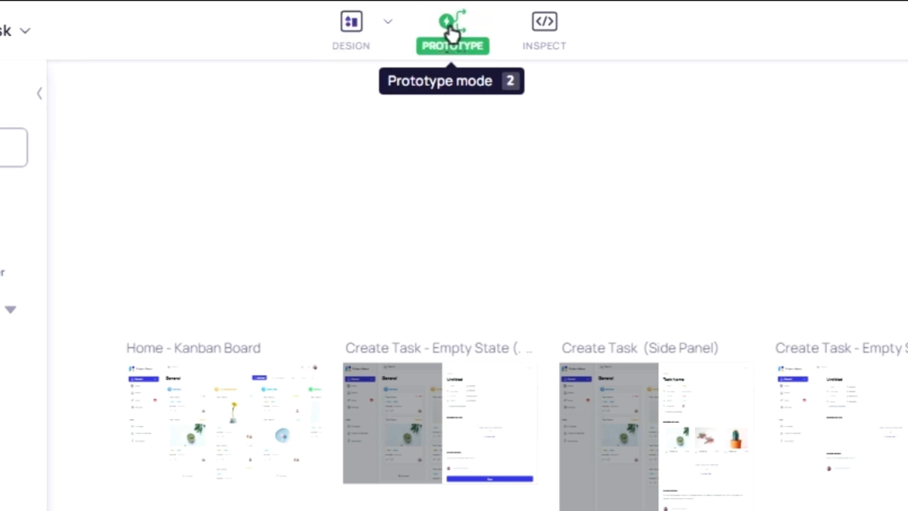
{"action": "left_click", "coordinate": [617, 494]}
{"action": "left_click", "coordinate": [553, 494]}
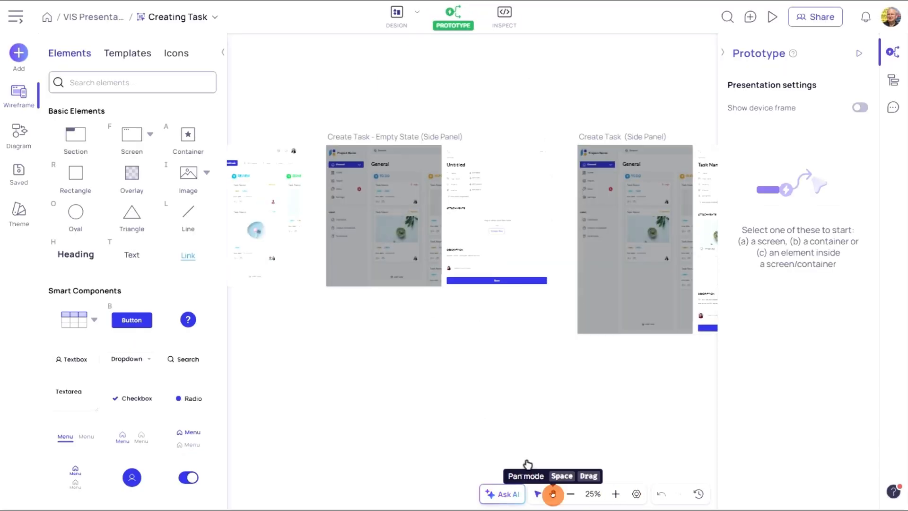
{"action": "left_click_drag", "start_coordinate": [403, 308], "coordinate": [637, 317]}
{"action": "left_click", "coordinate": [617, 495]}
{"action": "left_click_drag", "start_coordinate": [476, 336], "coordinate": [561, 401]}
{"action": "left_click", "coordinate": [539, 494]}
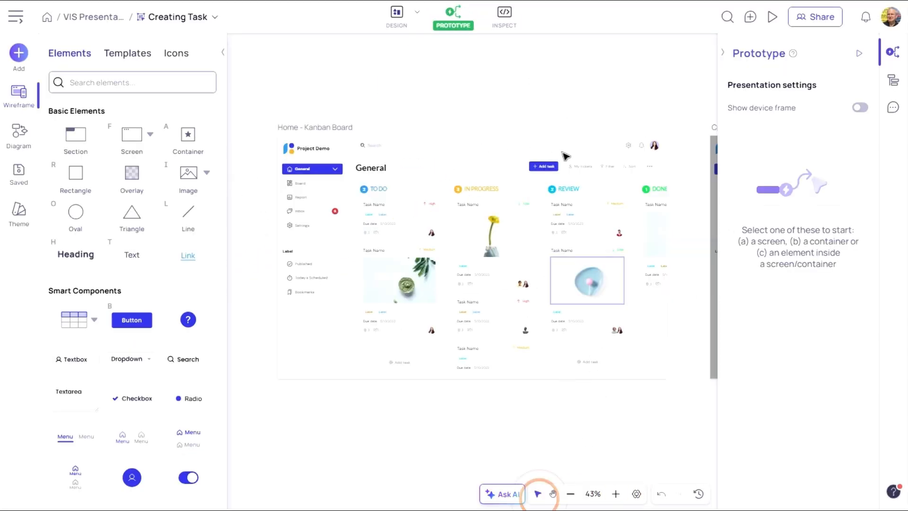
{"action": "left_click", "coordinate": [542, 167]}
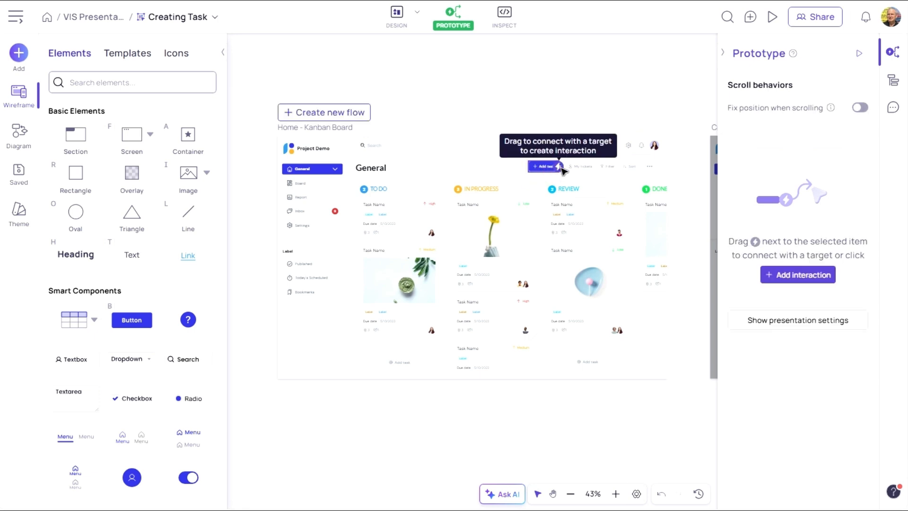
{"action": "mouse_move", "coordinate": [560, 167]}
{"action": "left_mouse_down"}
{"action": "mouse_move", "coordinate": [660, 180]}
{"action": "mouse_move", "coordinate": [691, 192]}
{"action": "mouse_move", "coordinate": [701, 210]}
{"action": "left_mouse_up"}
- Preview the prototype, stepping through the task creation screens of the flow
{"action": "scroll", "coordinate": [551, 415], "scroll_direction": "right", "scroll_amount": 3}
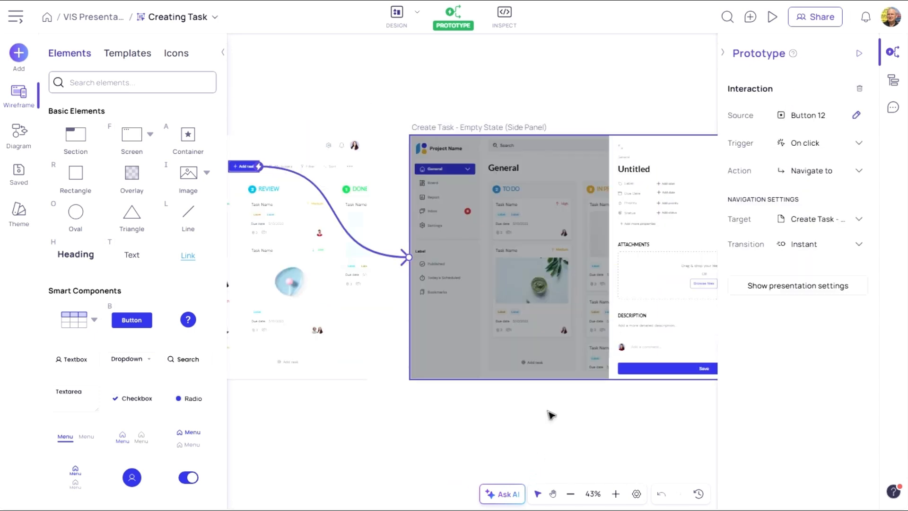
{"action": "scroll", "coordinate": [550, 415], "scroll_direction": "right", "scroll_amount": 4}
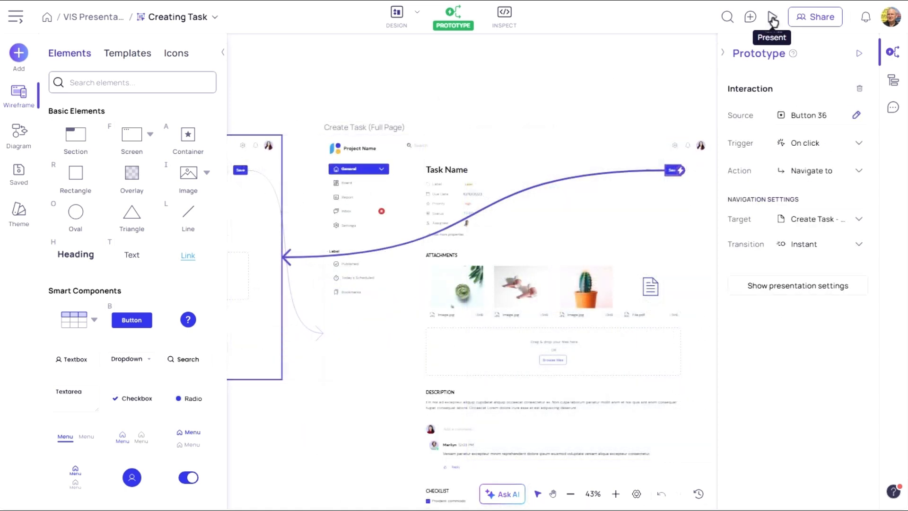
{"action": "left_click", "coordinate": [773, 19]}
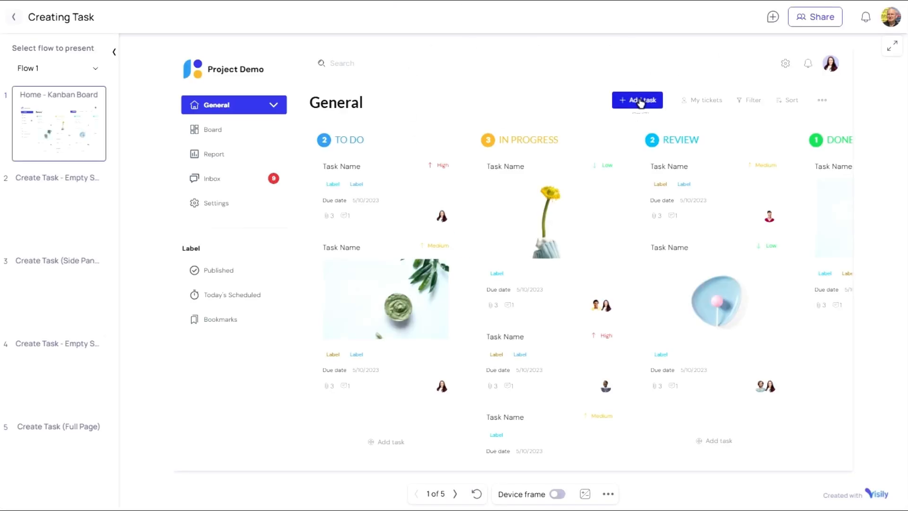
{"action": "left_click", "coordinate": [642, 100]}
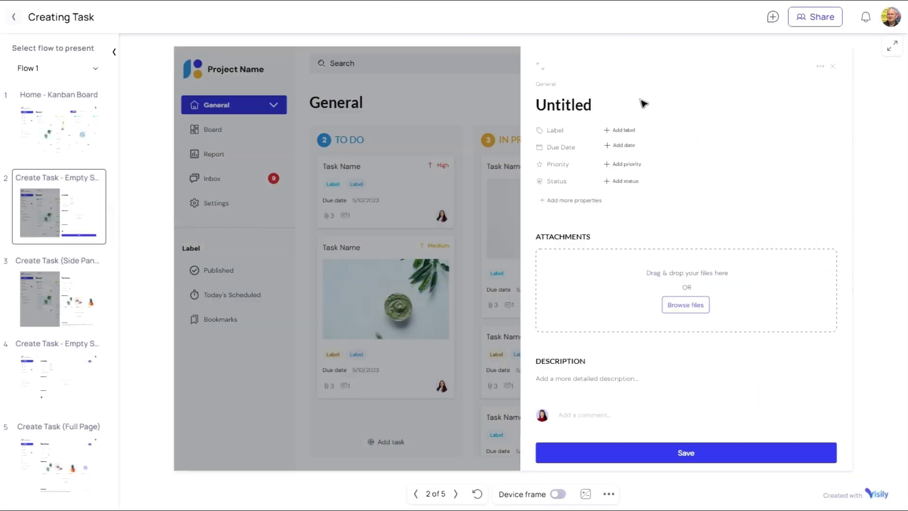
{"action": "left_click", "coordinate": [685, 456]}
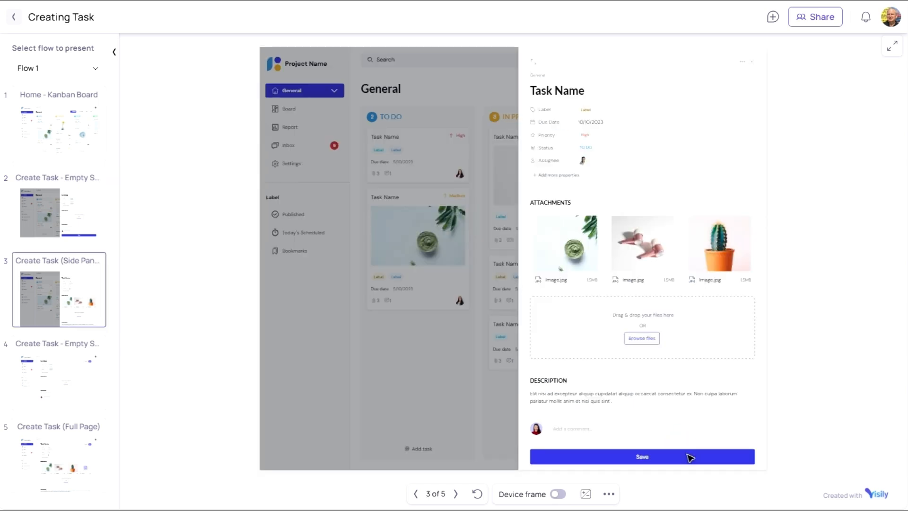
{"action": "left_click", "coordinate": [643, 459]}
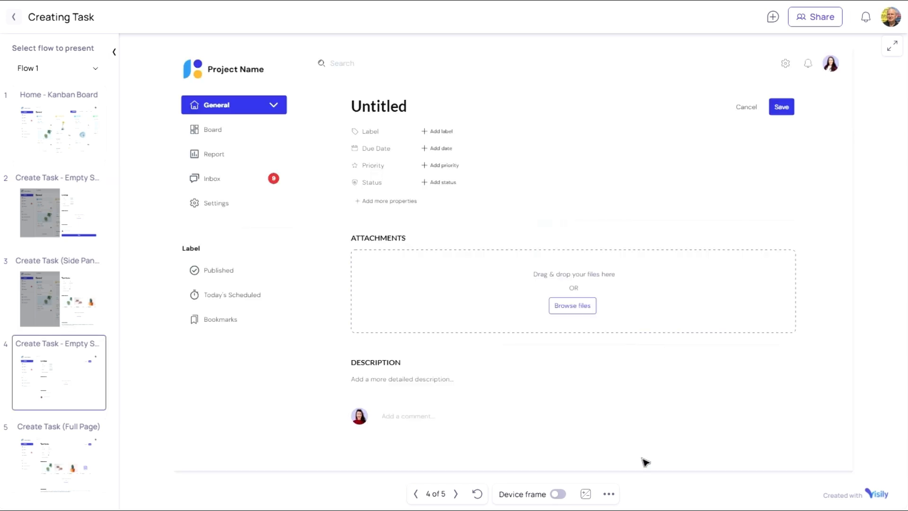
{"action": "left_click", "coordinate": [782, 107]}
- Set the board's link privacy to public access and copy the share link
{"action": "left_click", "coordinate": [679, 84]}
{"action": "left_click", "coordinate": [817, 20]}
{"action": "left_click", "coordinate": [318, 179]}
{"action": "left_click", "coordinate": [552, 265]}
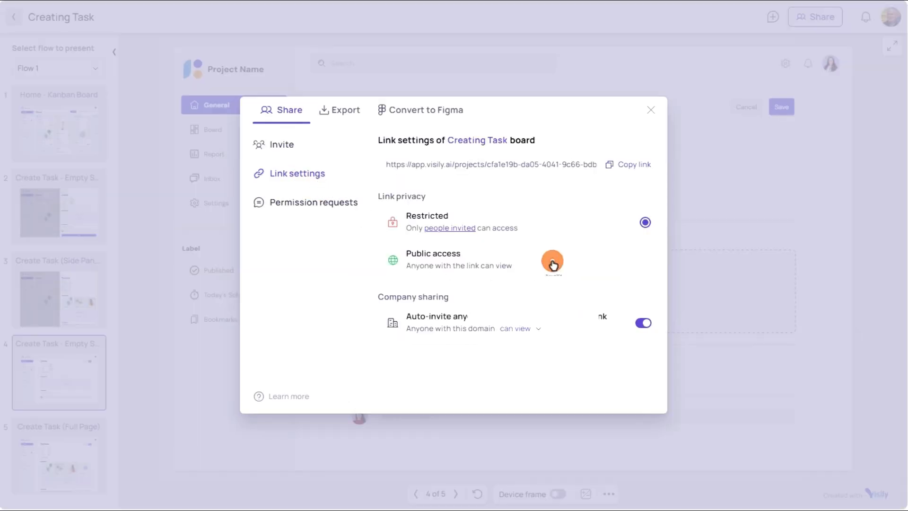
{"action": "left_click", "coordinate": [632, 169]}
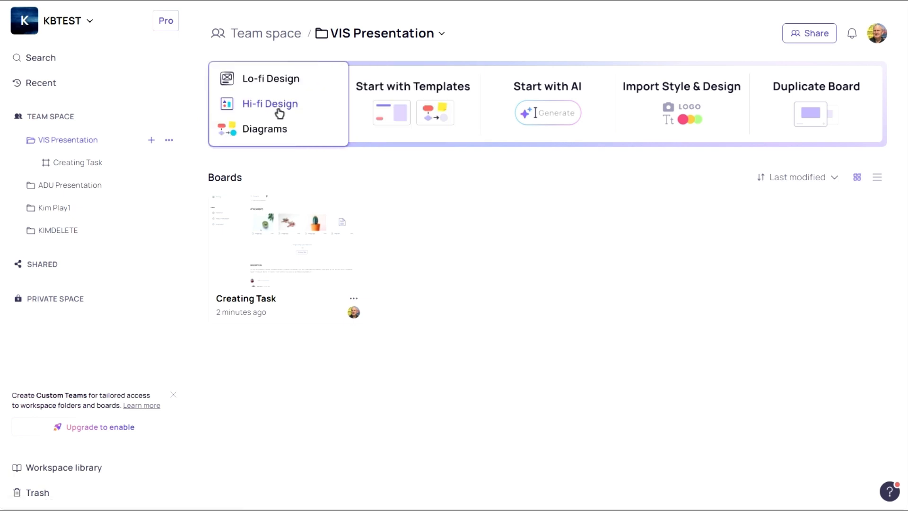
- Create a new Hi-fi Design board and import visily_barchart_morning_midnight.csv as a table
{"action": "left_click", "coordinate": [272, 106]}
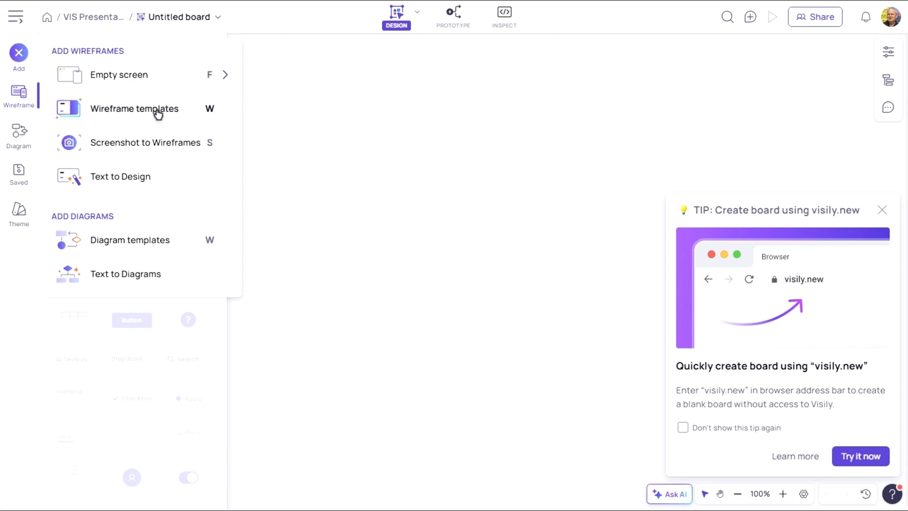
{"action": "left_click", "coordinate": [17, 97]}
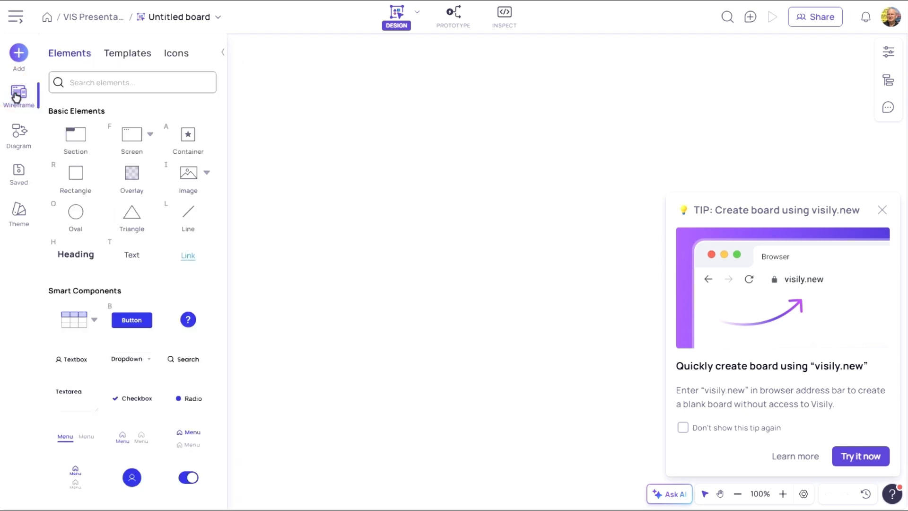
{"action": "left_click", "coordinate": [138, 367]}
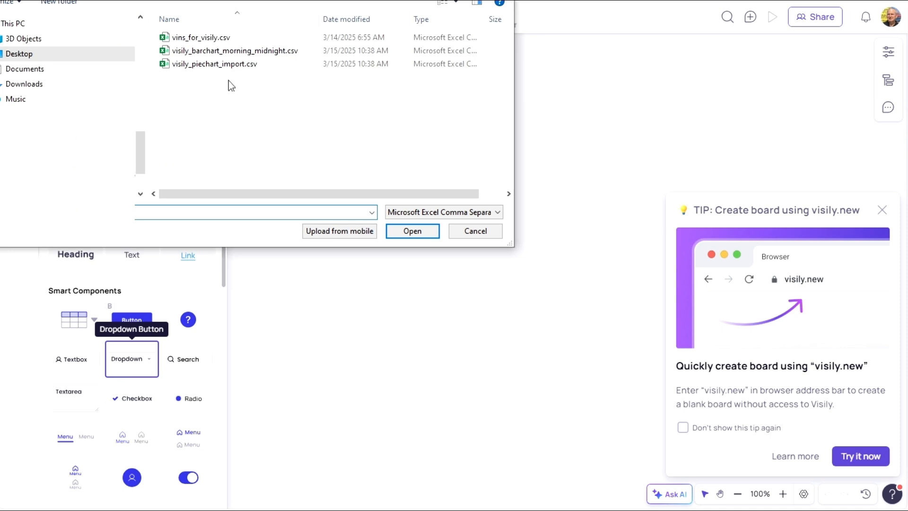
{"action": "left_click", "coordinate": [228, 50]}
{"action": "left_click", "coordinate": [415, 231]}
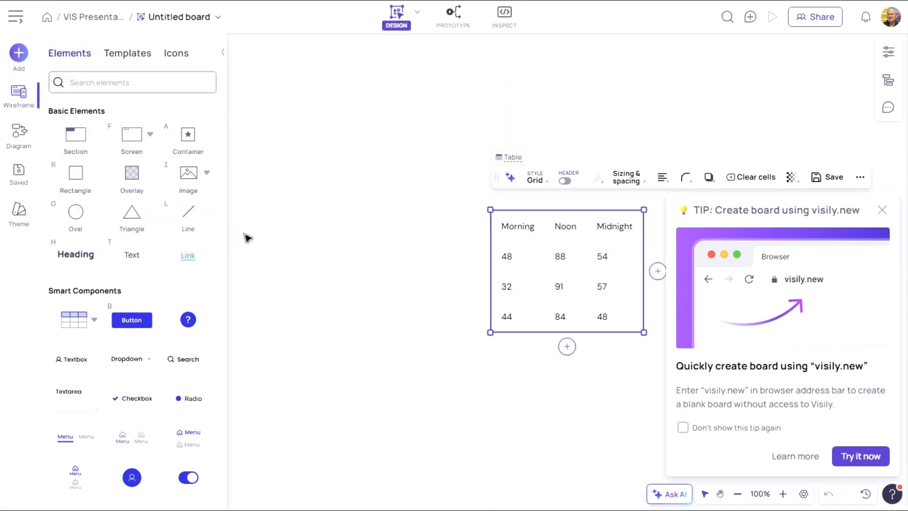
- Add a Column / Bar Chart component to the canvas beside the table
{"action": "scroll", "coordinate": [227, 274], "scroll_direction": "down", "scroll_amount": 3}
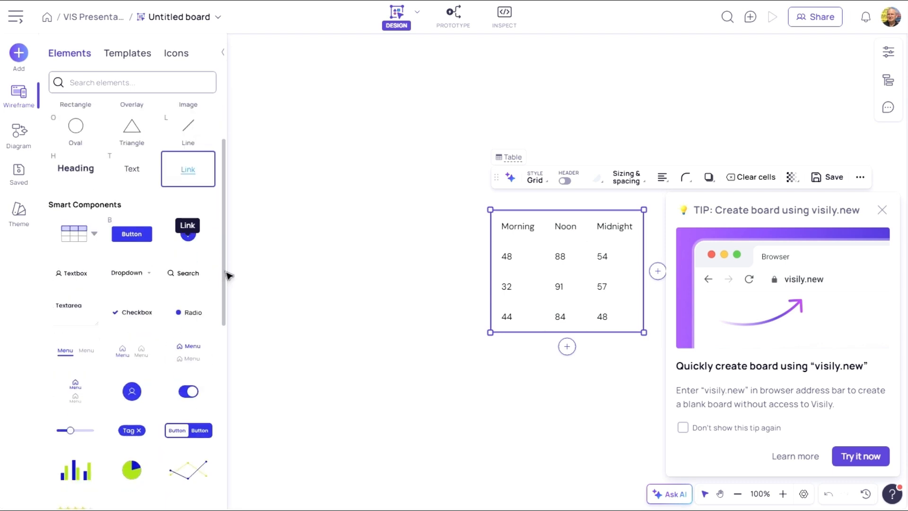
{"action": "scroll", "coordinate": [227, 279], "scroll_direction": "down", "scroll_amount": 3}
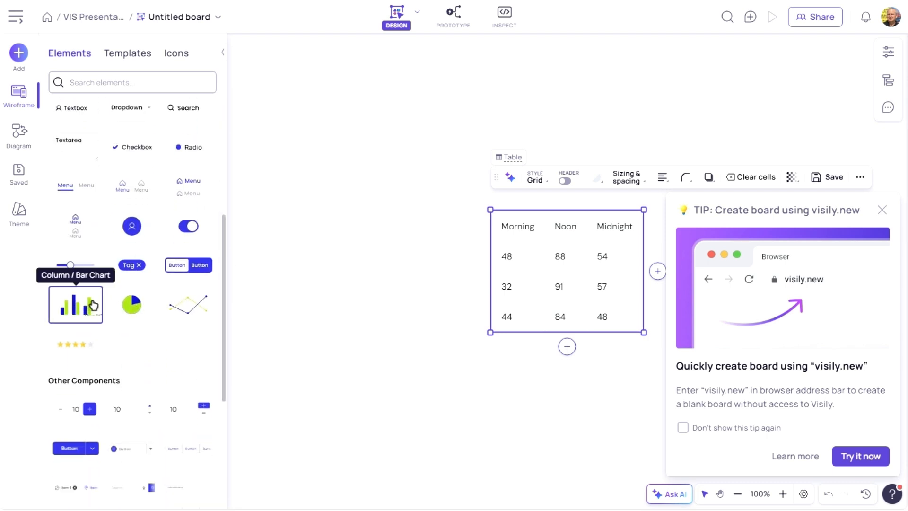
{"action": "left_click_drag", "start_coordinate": [97, 305], "coordinate": [317, 184]}
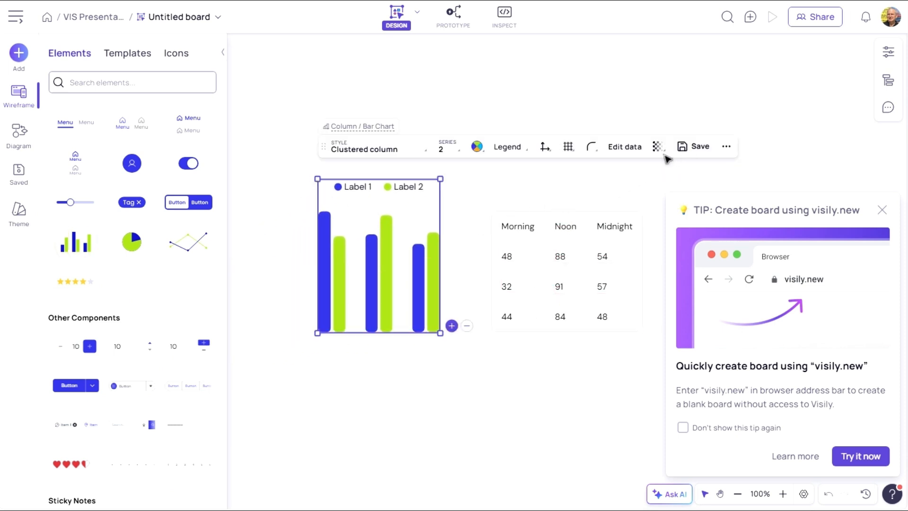
- Import visily_barchart_morning_midnight.csv as the chart's data
{"action": "left_click", "coordinate": [630, 147]}
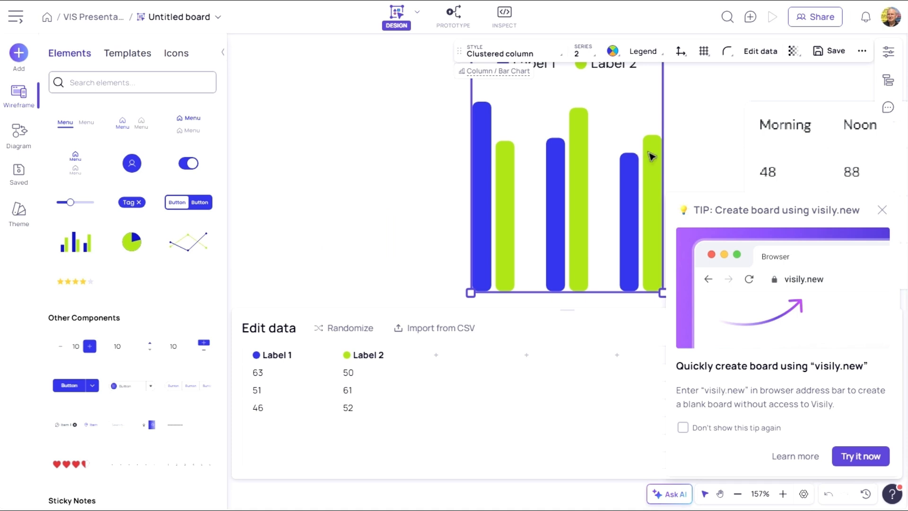
{"action": "left_click", "coordinate": [883, 210]}
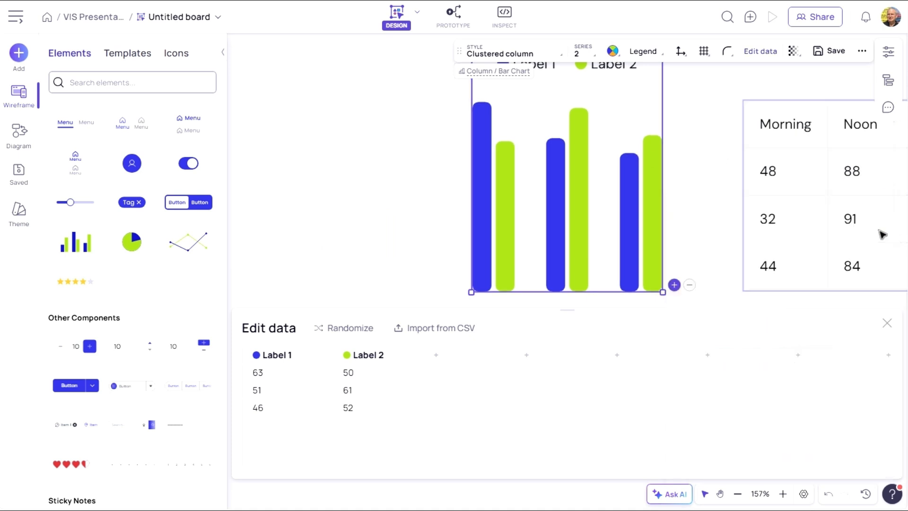
{"action": "left_click", "coordinate": [430, 331]}
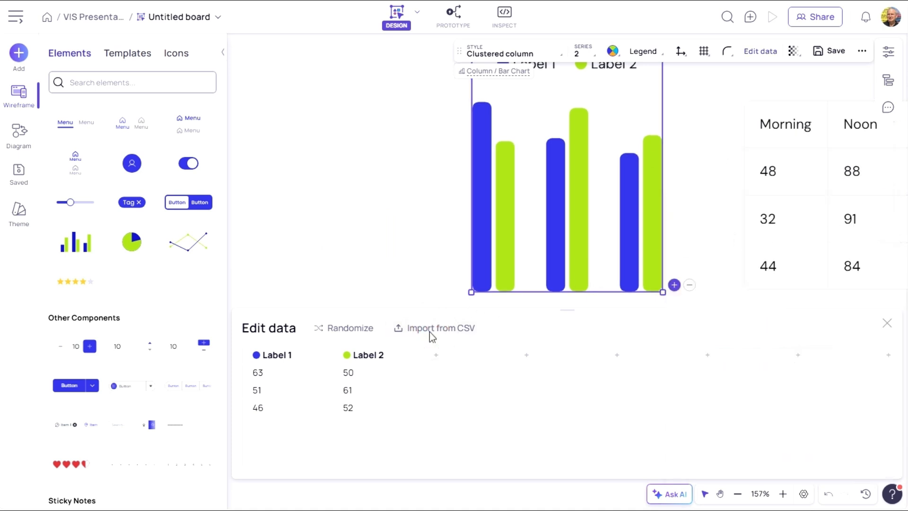
{"action": "left_click", "coordinate": [223, 51]}
{"action": "left_click", "coordinate": [411, 230]}
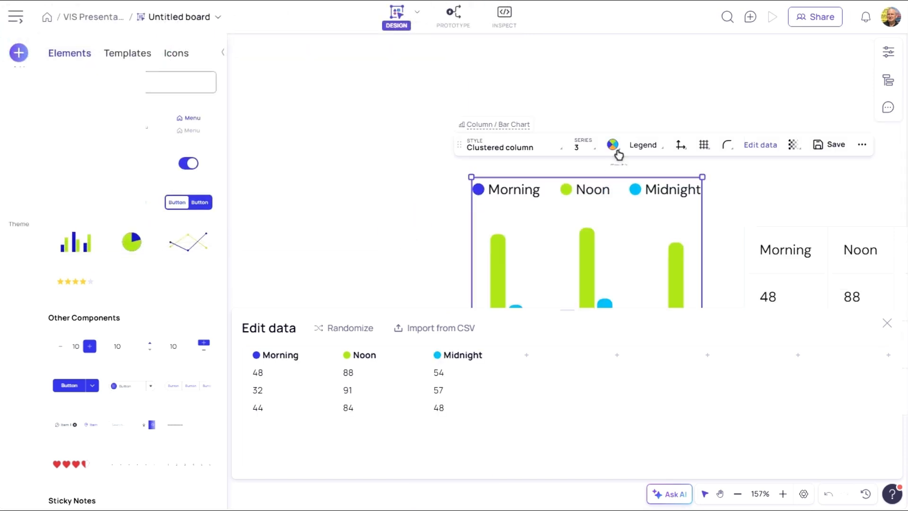
- Set the chart's legend text colour to green
{"action": "left_click", "coordinate": [618, 151]}
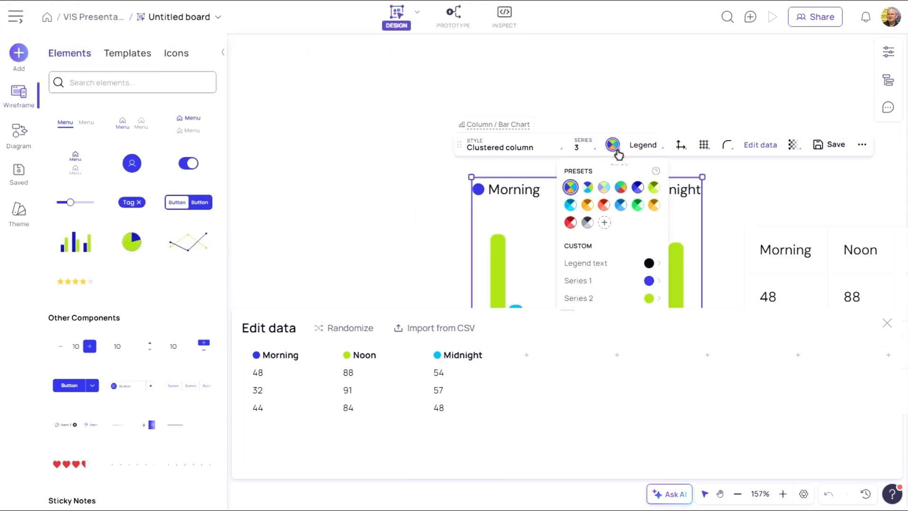
{"action": "left_click", "coordinate": [650, 263]}
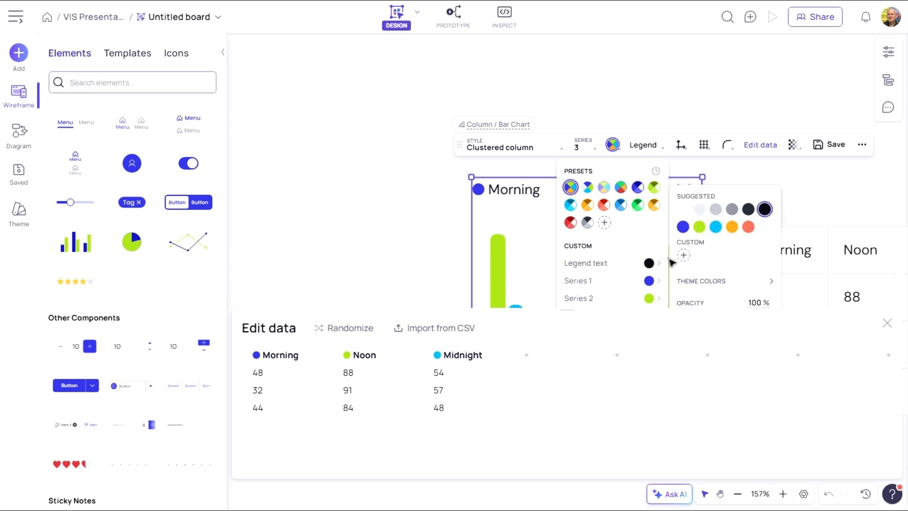
{"action": "left_click", "coordinate": [698, 227]}
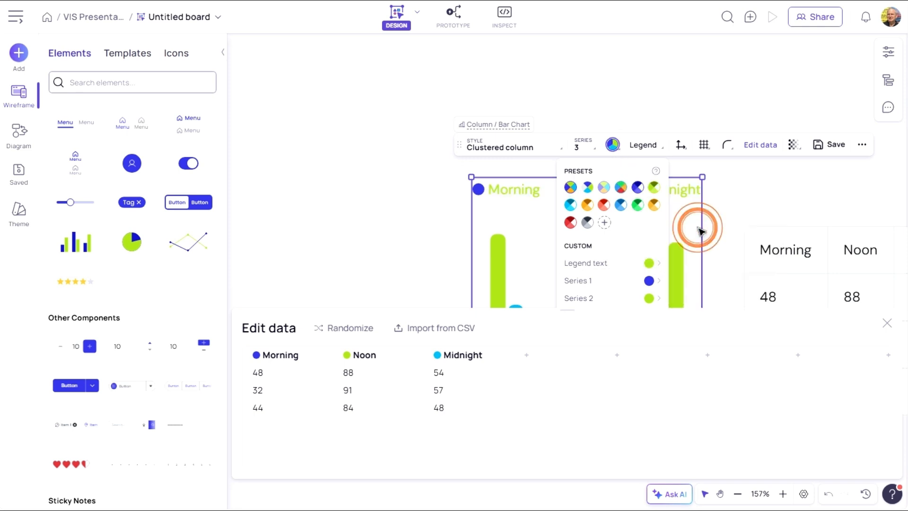
- Set the chart's Series 1 colour to light yellow
{"action": "left_click", "coordinate": [651, 281]}
{"action": "left_click", "coordinate": [683, 253]}
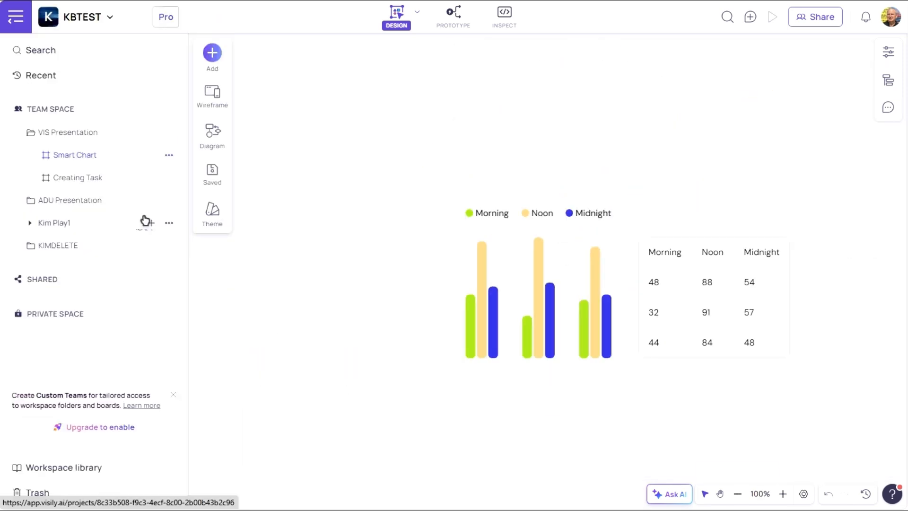
{"action": "left_click", "coordinate": [505, 259]}
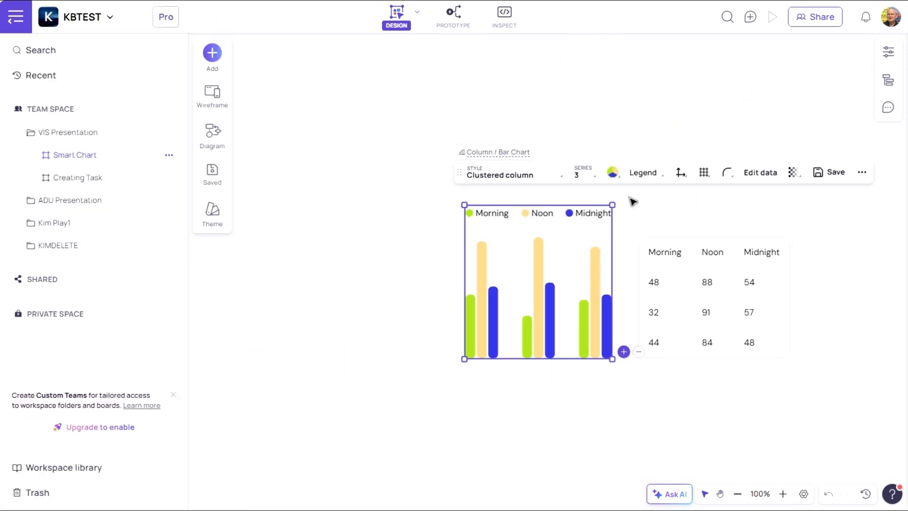
- Change the chart style to Clustered bar and then to Stacked bar
{"action": "left_click", "coordinate": [561, 178]}
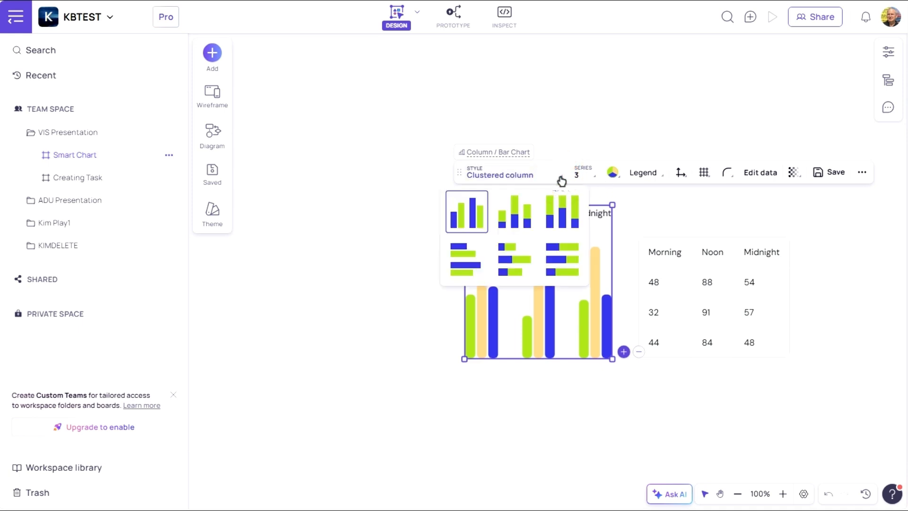
{"action": "left_click", "coordinate": [471, 259]}
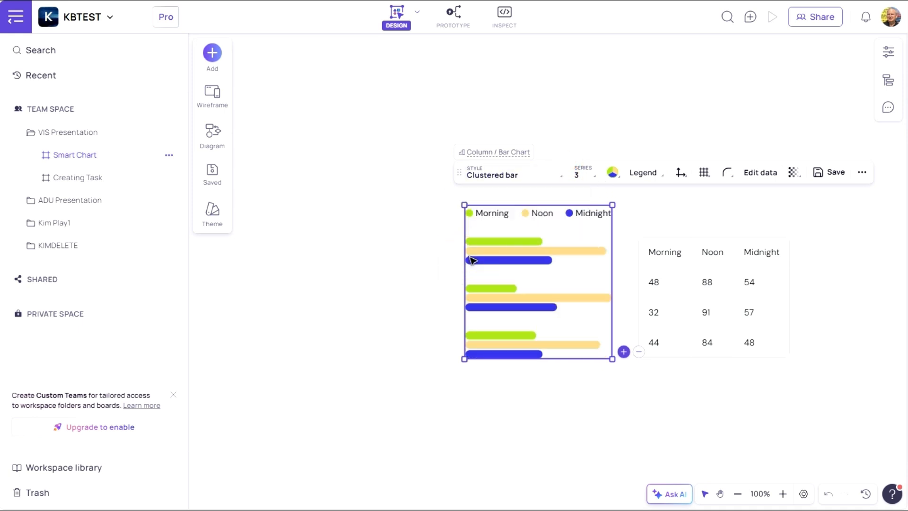
{"action": "left_click", "coordinate": [561, 179]}
{"action": "left_click", "coordinate": [522, 259]}
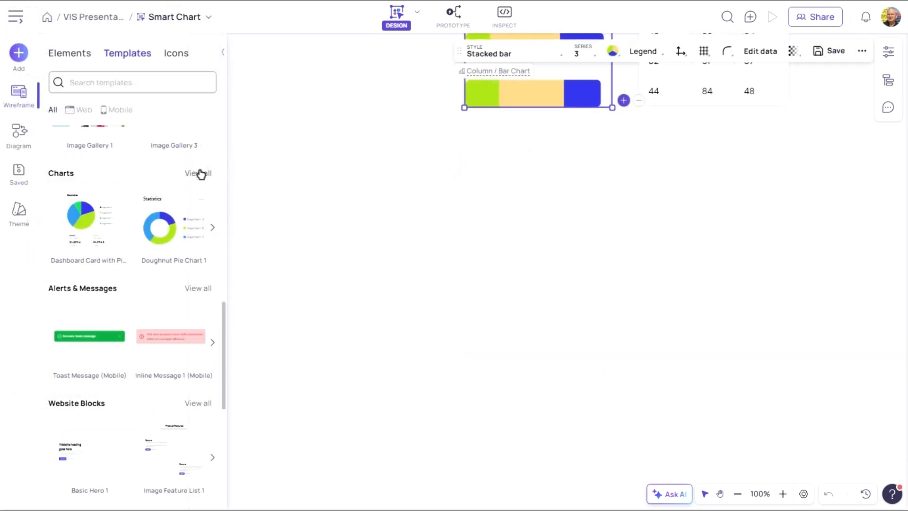
- Open all chart templates and place Doughnut Pie Chart 1 on the board below the bar chart
{"action": "left_click", "coordinate": [197, 177]}
{"action": "left_click_drag", "start_coordinate": [75, 367], "coordinate": [426, 194]}
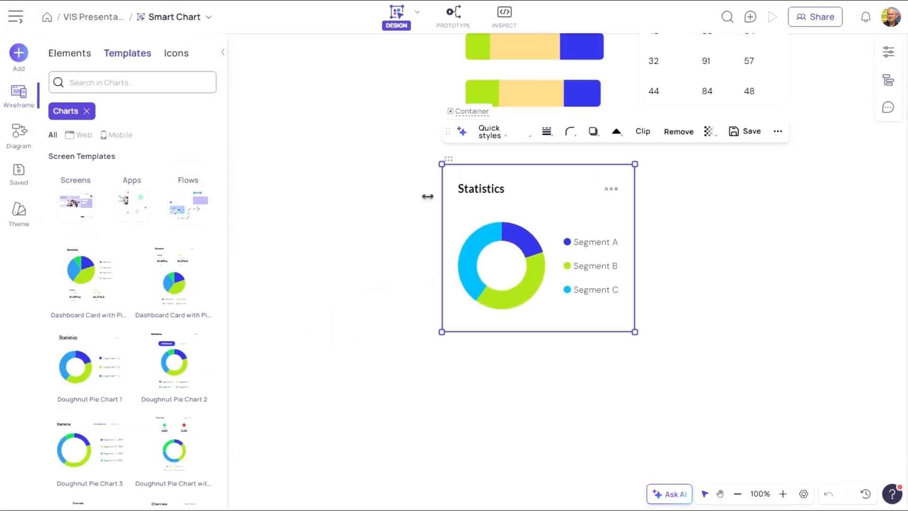
- Rename the pie chart's segments to Ford, Chevy and Dodge, and set Dodge's value to 55
{"action": "left_click", "coordinate": [594, 245]}
{"action": "left_click", "coordinate": [557, 181]}
{"action": "left_click", "coordinate": [284, 356]}
{"action": "type", "text": "Ford"}
{"action": "key", "text": "Tab"}
{"action": "type", "text": "Chevy"}
{"action": "key", "text": "Tab"}
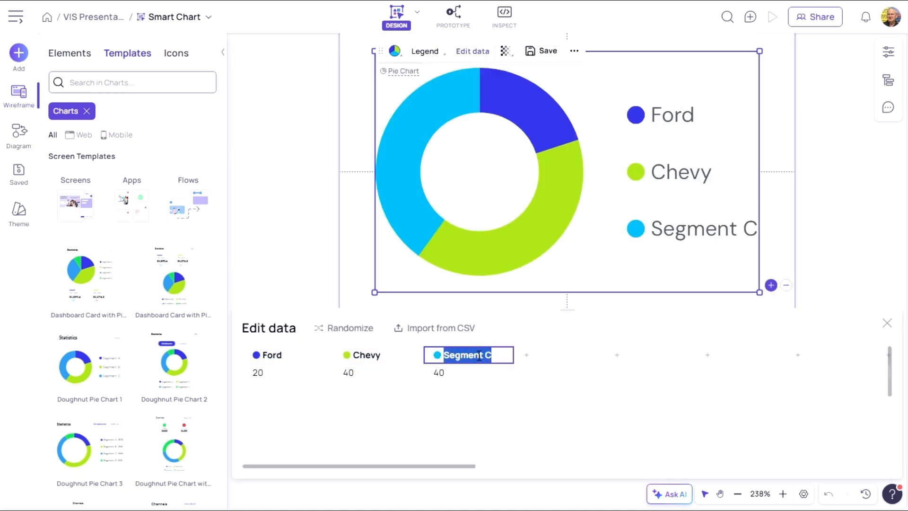
{"action": "type", "text": "Dodge"}
{"action": "left_click", "coordinate": [458, 375]}
{"action": "double_click", "coordinate": [451, 372]}
{"action": "type", "text": "55"}
{"action": "left_click", "coordinate": [609, 263]}
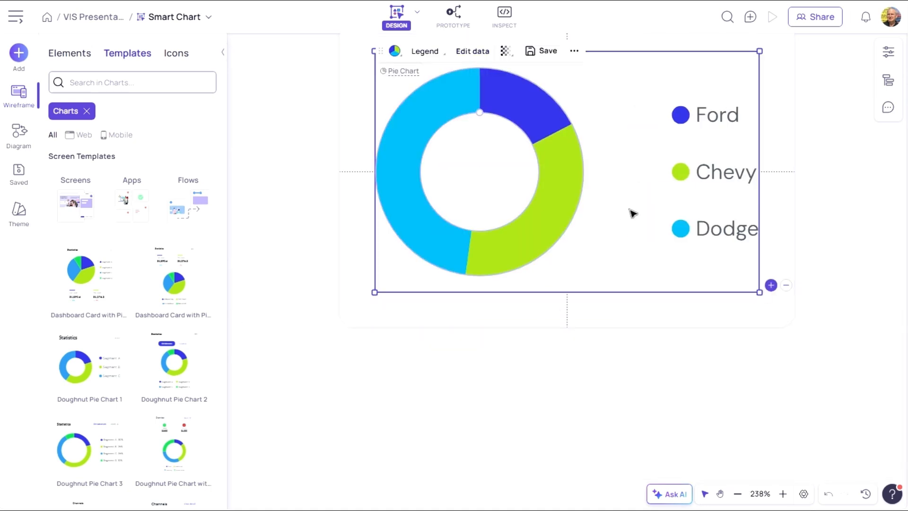
{"action": "scroll", "coordinate": [630, 211], "scroll_direction": "up", "scroll_amount": 3}
{"action": "left_click", "coordinate": [738, 494]}
{"action": "left_click", "coordinate": [737, 493]}
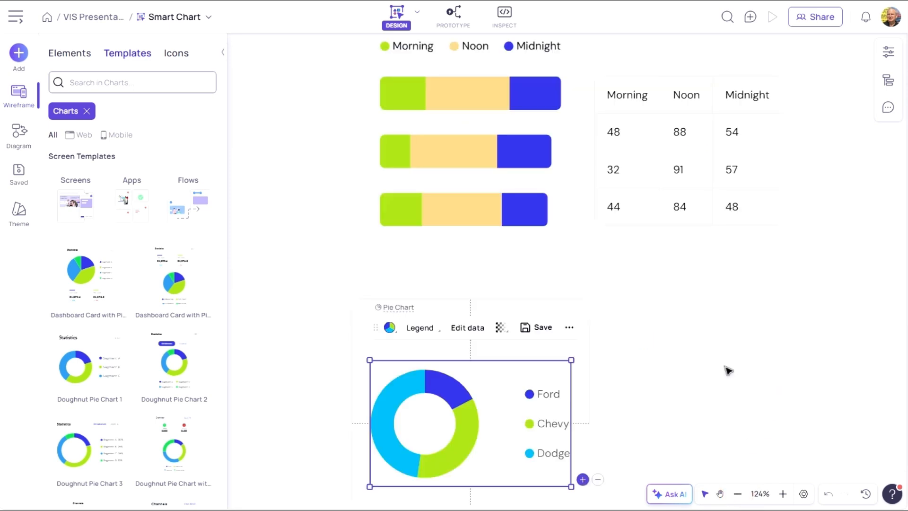
{"action": "left_click", "coordinate": [517, 308]}
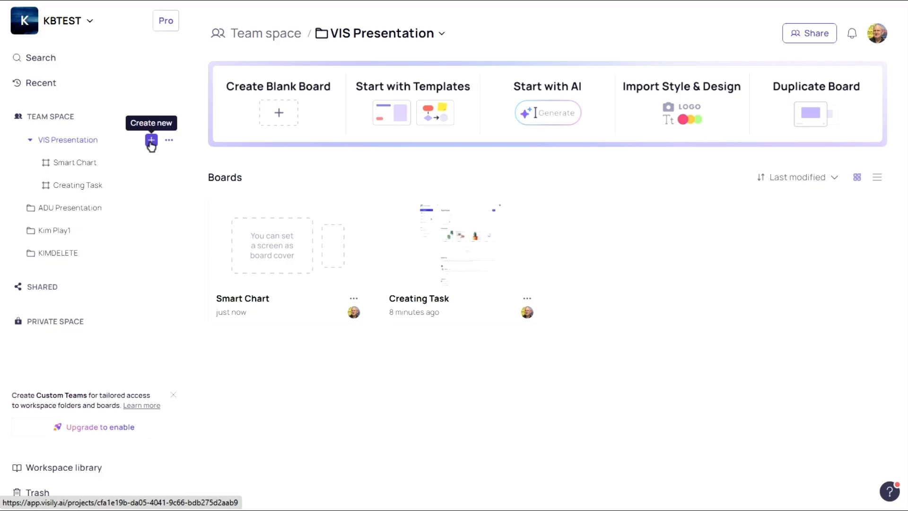
- Create a new blank Lo-fi Design board in the VIS Presentation folder
{"action": "left_click", "coordinate": [151, 141]}
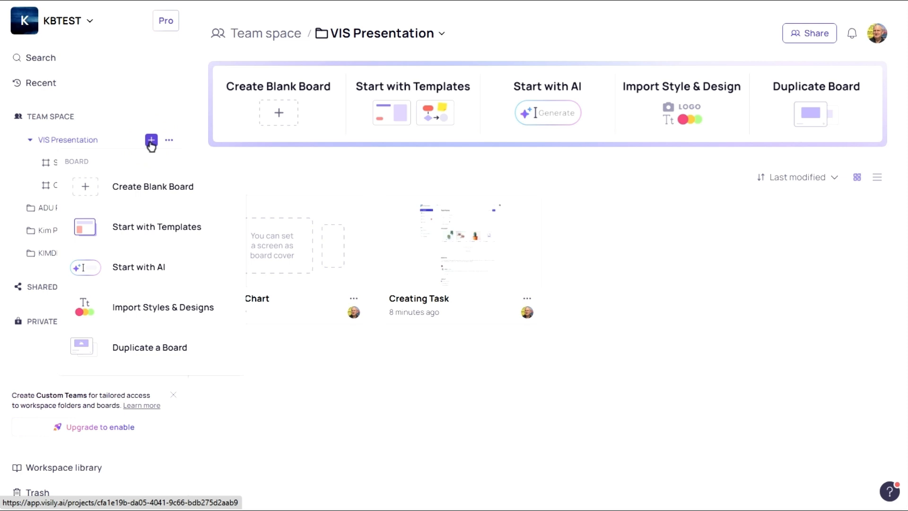
{"action": "left_click", "coordinate": [146, 189]}
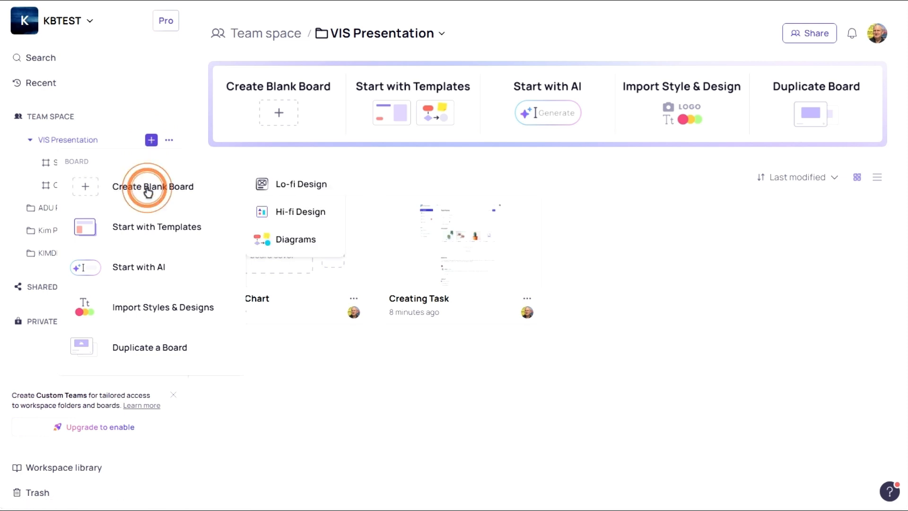
{"action": "left_click", "coordinate": [313, 187]}
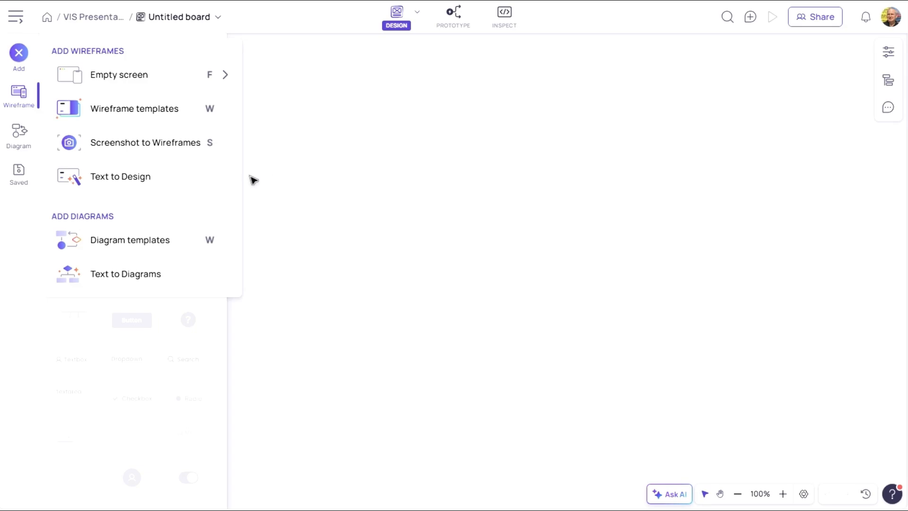
- Add an empty desktop screen to the board
{"action": "right_click", "coordinate": [318, 127]}
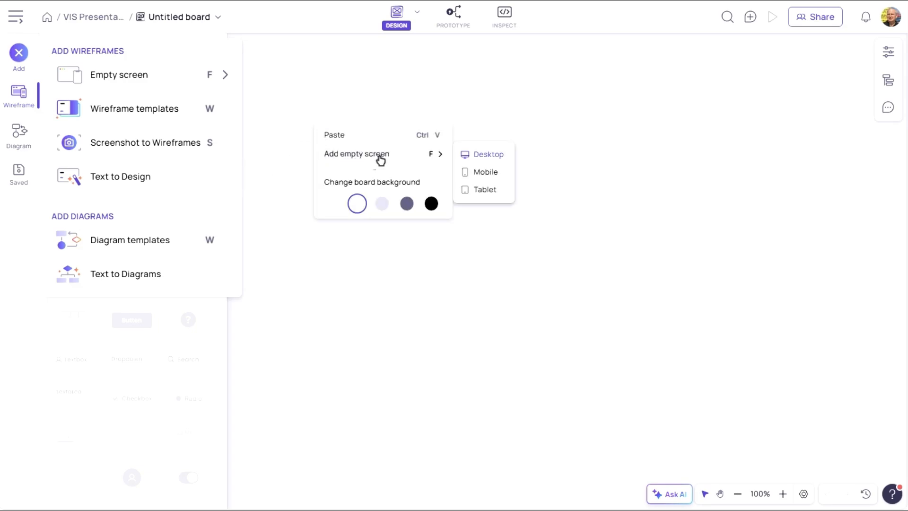
{"action": "left_click", "coordinate": [501, 156]}
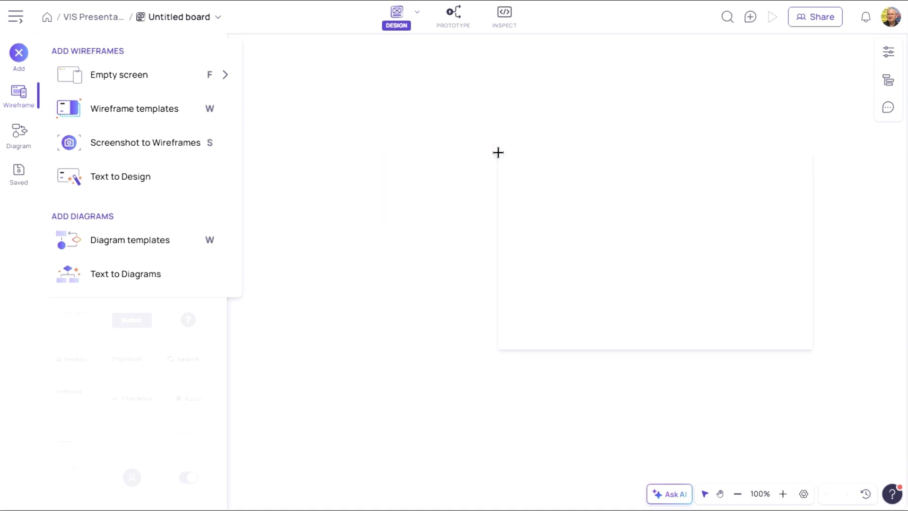
{"action": "left_click", "coordinate": [321, 79]}
{"action": "left_click", "coordinate": [738, 494]}
{"action": "left_click", "coordinate": [738, 494]}
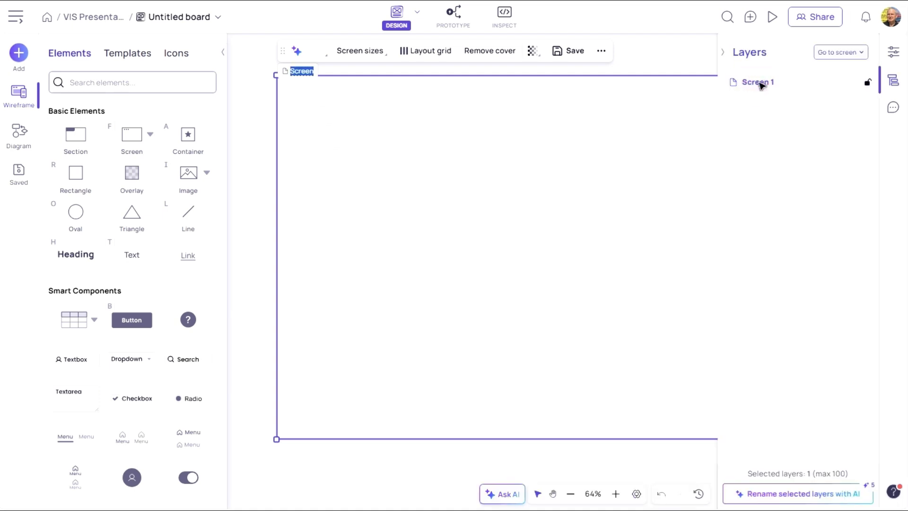
- Rename the screen as Sign Up
{"action": "right_click", "coordinate": [757, 83]}
{"action": "left_click", "coordinate": [762, 93]}
{"action": "left_click", "coordinate": [677, 58]}
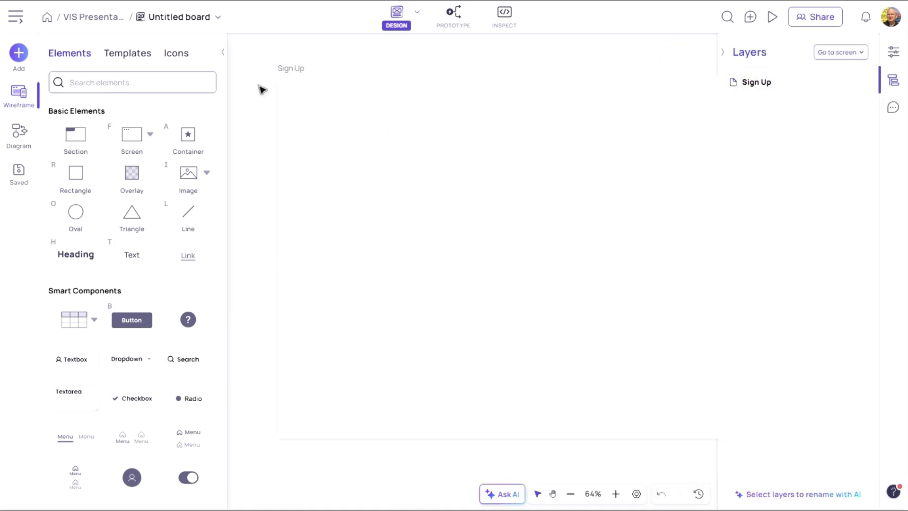
- Search the web templates for sign up and place Sign up 1 (Web) on the Sign Up screen
{"action": "left_click", "coordinate": [128, 53]}
{"action": "left_click", "coordinate": [127, 82]}
{"action": "type", "text": "sign up"}
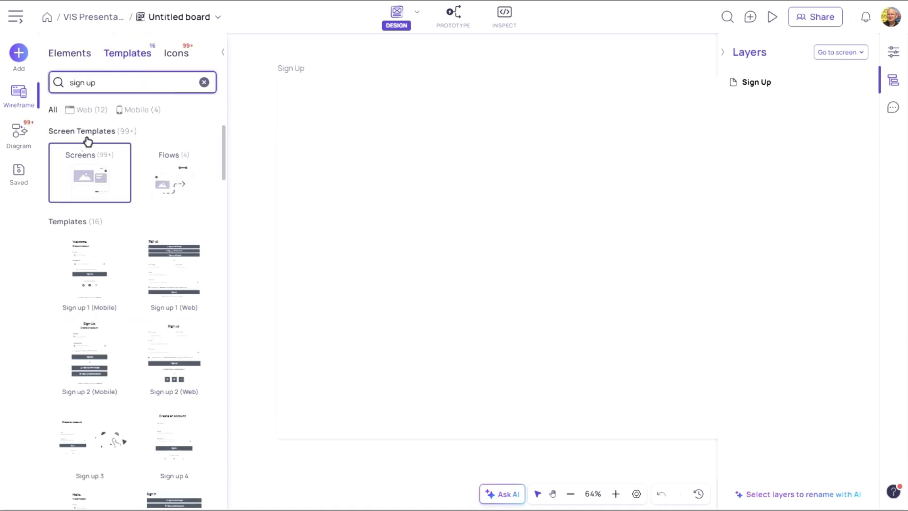
{"action": "left_click", "coordinate": [83, 109]}
{"action": "mouse_move", "coordinate": [95, 268]}
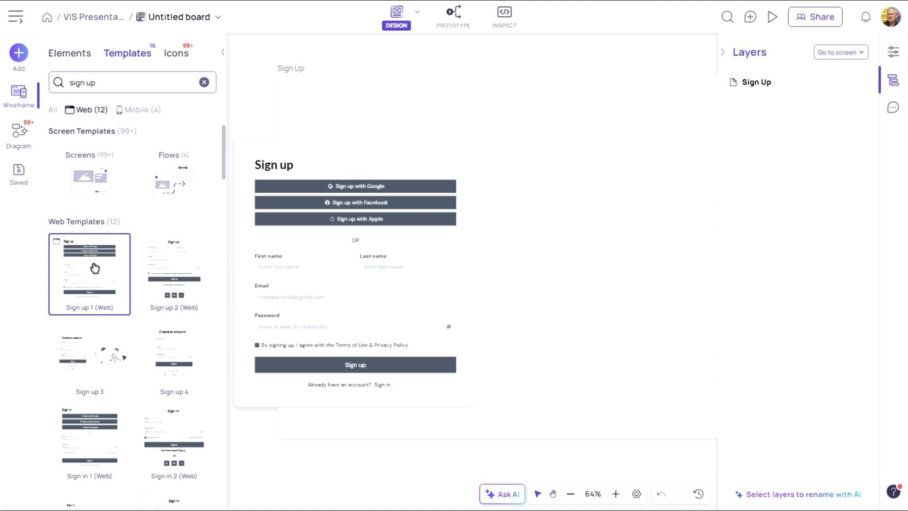
{"action": "left_click_drag", "start_coordinate": [95, 269], "coordinate": [483, 121]}
{"action": "left_click_drag", "start_coordinate": [724, 62], "coordinate": [724, 55]}
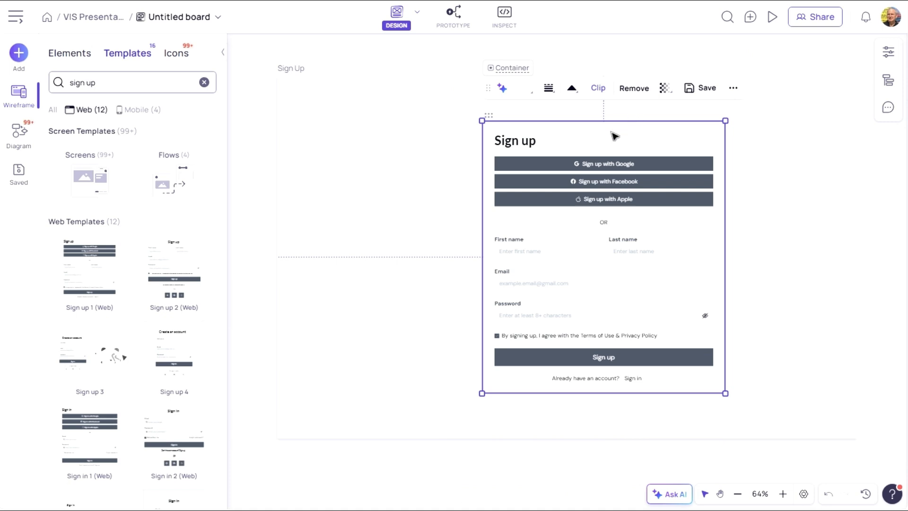
- Delete the Sign up with Apple button and move the sign-up form to the screen's right side
{"action": "left_click", "coordinate": [604, 202]}
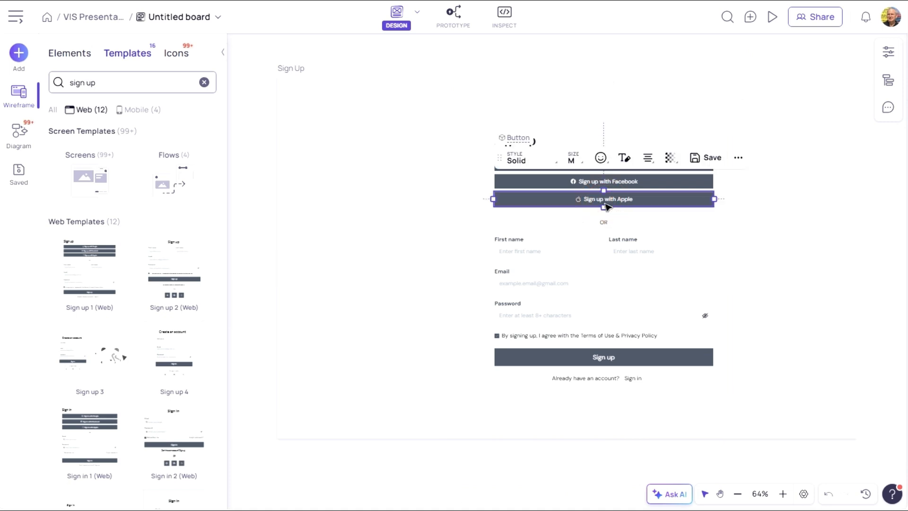
{"action": "key", "text": "Delete"}
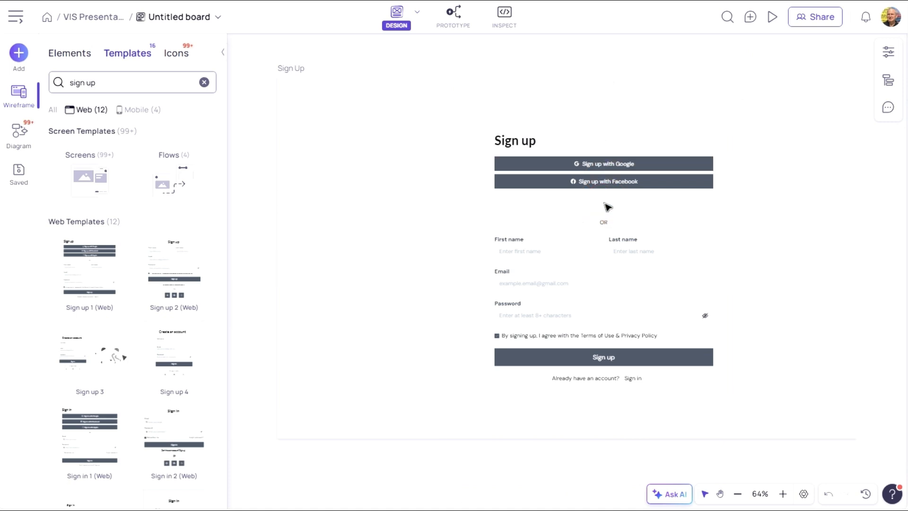
{"action": "left_click_drag", "start_coordinate": [608, 207], "coordinate": [673, 177]}
- Draw a container in the empty left area of the screen
{"action": "left_click", "coordinate": [67, 56]}
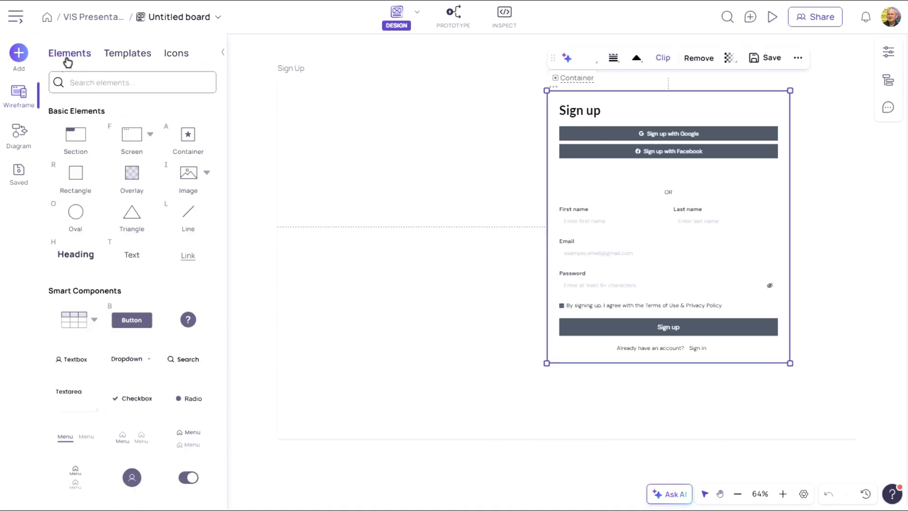
{"action": "left_click", "coordinate": [187, 137]}
{"action": "mouse_move", "coordinate": [321, 143]}
{"action": "left_mouse_down"}
{"action": "mouse_move", "coordinate": [399, 222]}
{"action": "mouse_move", "coordinate": [430, 203]}
{"action": "left_mouse_up"}
{"action": "left_click", "coordinate": [365, 110]}
{"action": "mouse_move", "coordinate": [359, 138]}
{"action": "left_click", "coordinate": [465, 158]}
- Add a checkbox labelled In USA and a dropdown inside the container
{"action": "left_click_drag", "start_coordinate": [127, 359], "coordinate": [330, 180]}
{"action": "left_click_drag", "start_coordinate": [132, 398], "coordinate": [337, 159]}
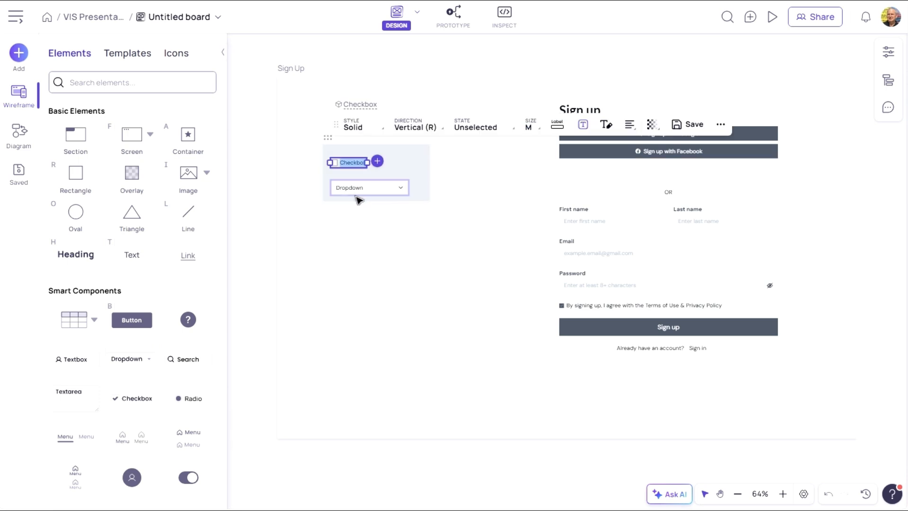
{"action": "type", "text": "In USA"}
{"action": "left_click", "coordinate": [399, 239]}
- Give the dropdown a label reading US State
{"action": "left_click", "coordinate": [783, 494]}
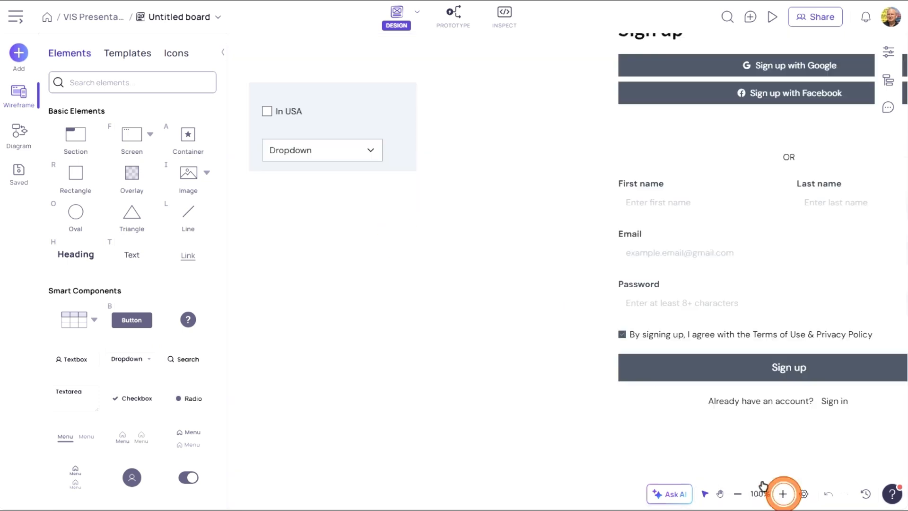
{"action": "left_click", "coordinate": [297, 153]}
{"action": "left_click", "coordinate": [410, 104]}
{"action": "left_click", "coordinate": [397, 158]}
{"action": "double_click", "coordinate": [284, 145]}
{"action": "type", "text": "US State"}
{"action": "left_click_drag", "start_coordinate": [307, 152], "coordinate": [310, 141]}
- Resize the container and move it below the sign-up form
{"action": "left_click", "coordinate": [397, 120]}
{"action": "left_click_drag", "start_coordinate": [419, 173], "coordinate": [401, 171]}
{"action": "left_click_drag", "start_coordinate": [401, 81], "coordinate": [392, 95]}
{"action": "left_click", "coordinate": [454, 128]}
{"action": "left_click_drag", "start_coordinate": [324, 116], "coordinate": [794, 435]}
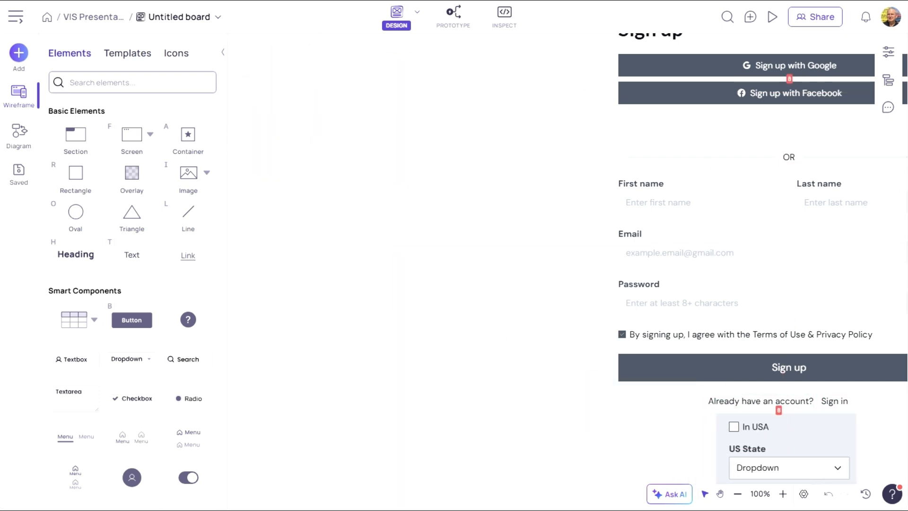
- Search elements for sidebar and place a Sidebar Menu with Collapse at the screen's left, about 247 x 594
{"action": "left_click", "coordinate": [738, 494]}
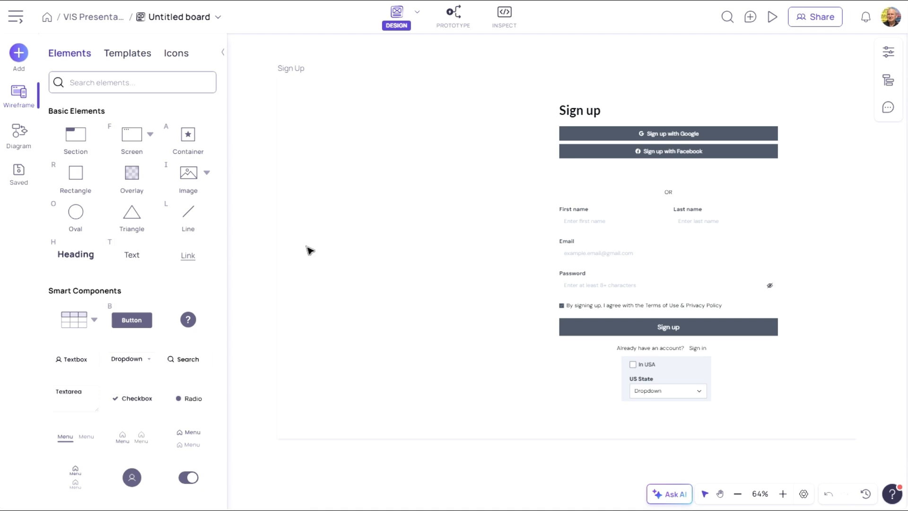
{"action": "left_click", "coordinate": [124, 84]}
{"action": "type", "text": "sidebar"}
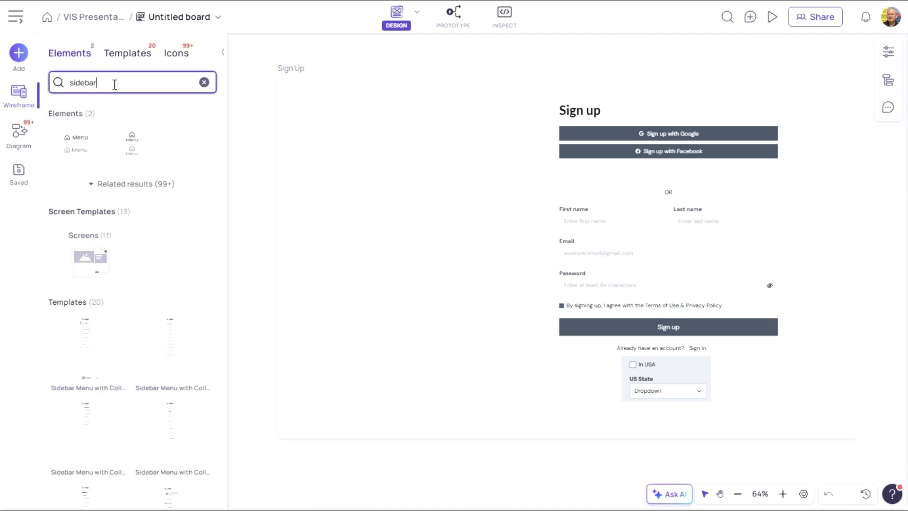
{"action": "mouse_move", "coordinate": [86, 348]}
{"action": "left_click_drag", "start_coordinate": [86, 348], "coordinate": [324, 90]}
{"action": "left_click_drag", "start_coordinate": [428, 455], "coordinate": [426, 334]}
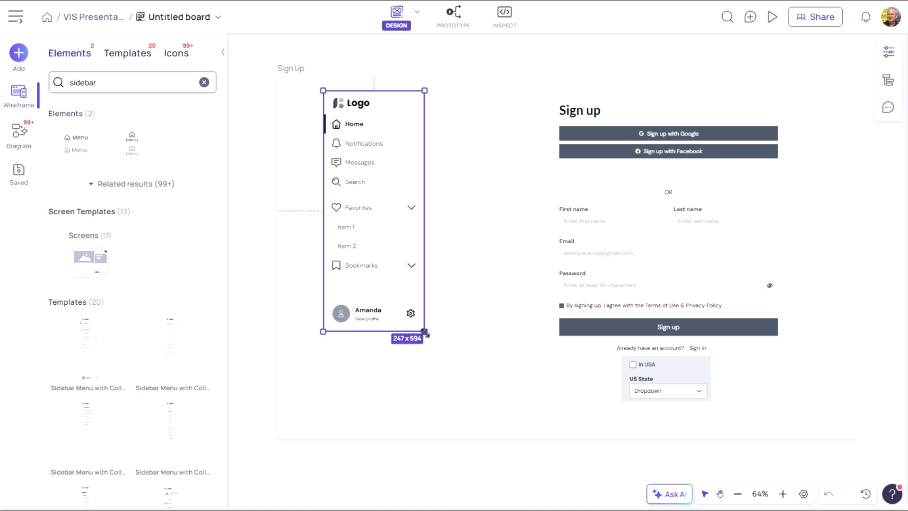
{"action": "left_click", "coordinate": [482, 377]}
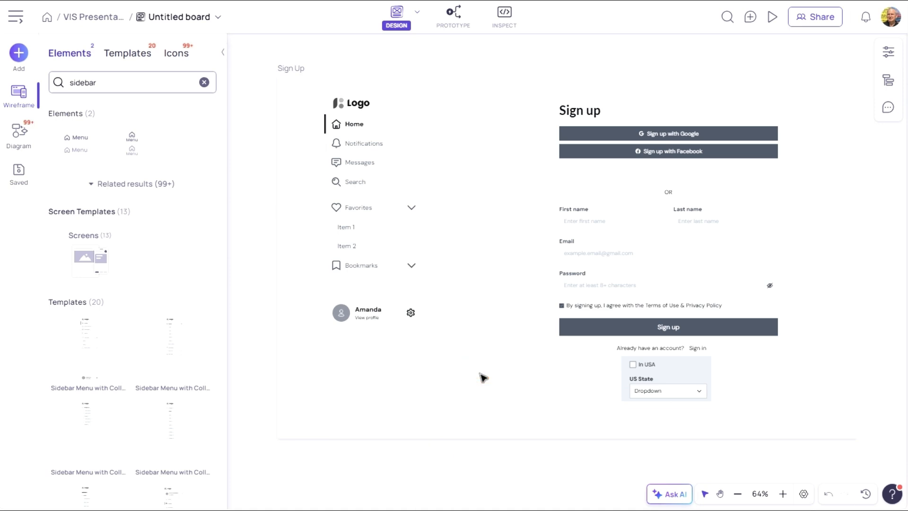
- Add a second empty desktop screen below and name it List View
{"action": "scroll", "coordinate": [463, 364], "scroll_direction": "down", "scroll_amount": 6}
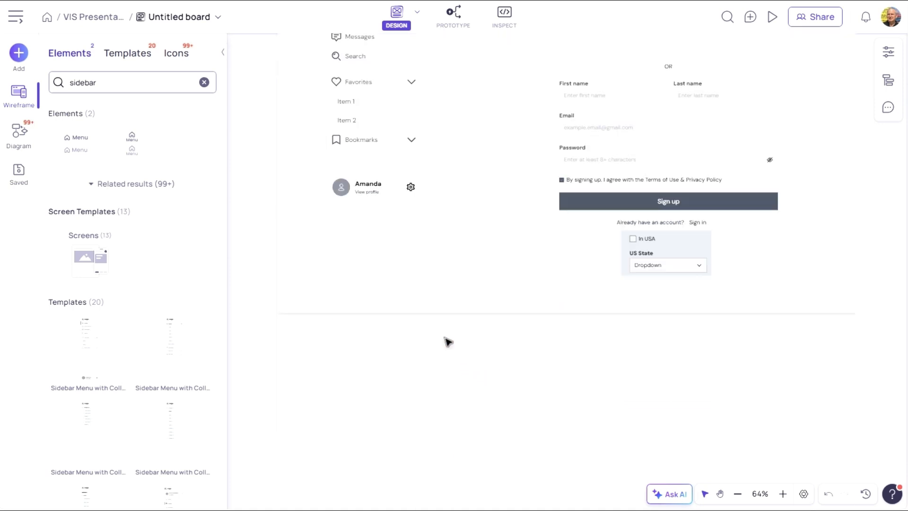
{"action": "right_click", "coordinate": [289, 120]}
{"action": "mouse_move", "coordinate": [331, 148]}
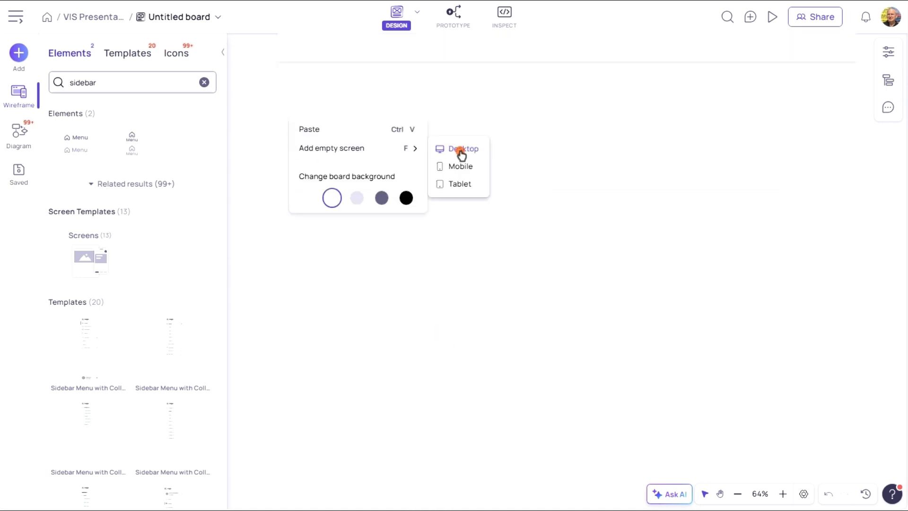
{"action": "left_click", "coordinate": [461, 150]}
{"action": "type", "text": "List View"}
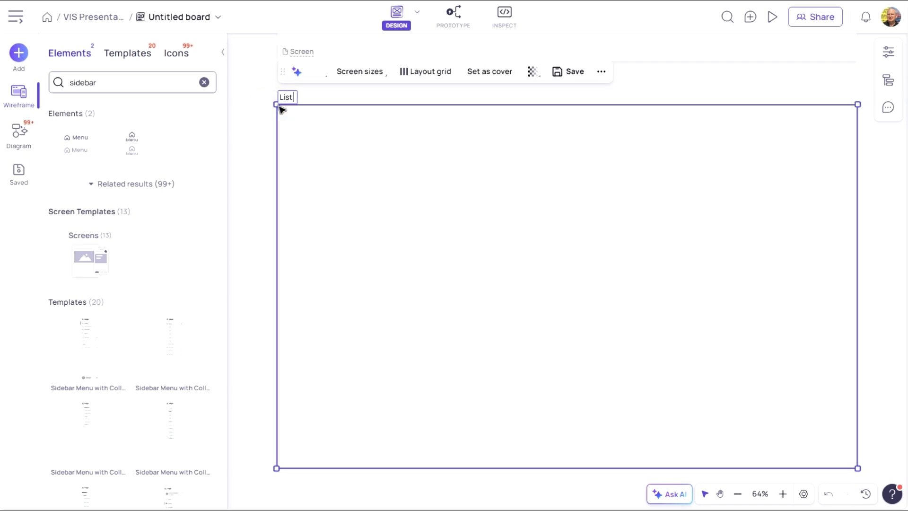
- Search templates for table and place the Stripped Table on the List View screen
{"action": "double_click", "coordinate": [96, 82]}
{"action": "type", "text": "table"}
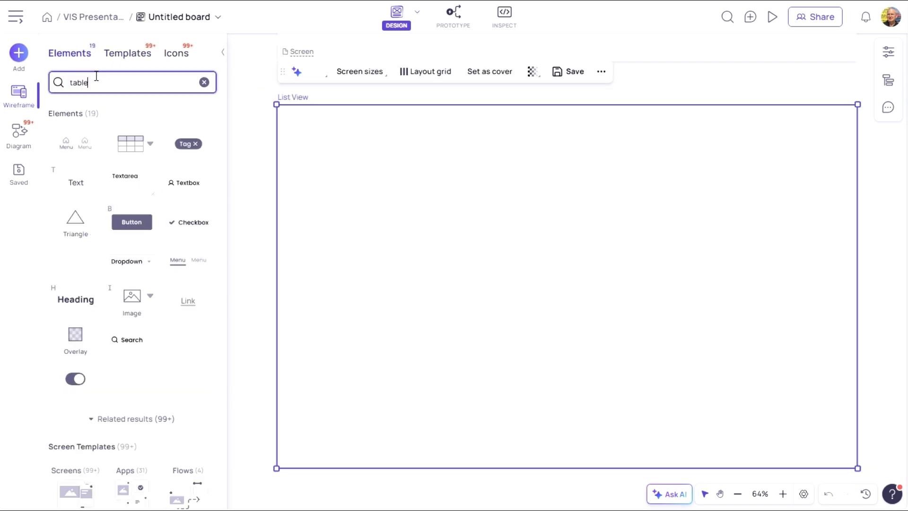
{"action": "left_click", "coordinate": [124, 55]}
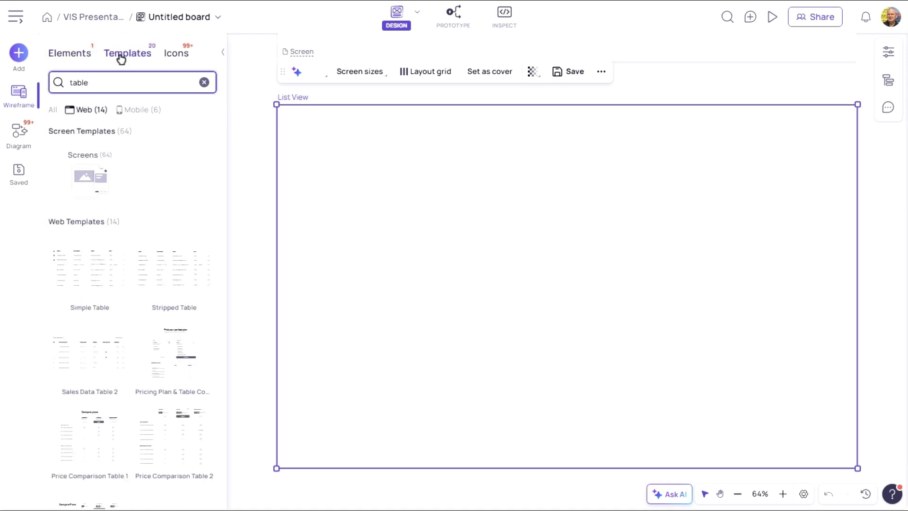
{"action": "left_click_drag", "start_coordinate": [174, 268], "coordinate": [419, 217]}
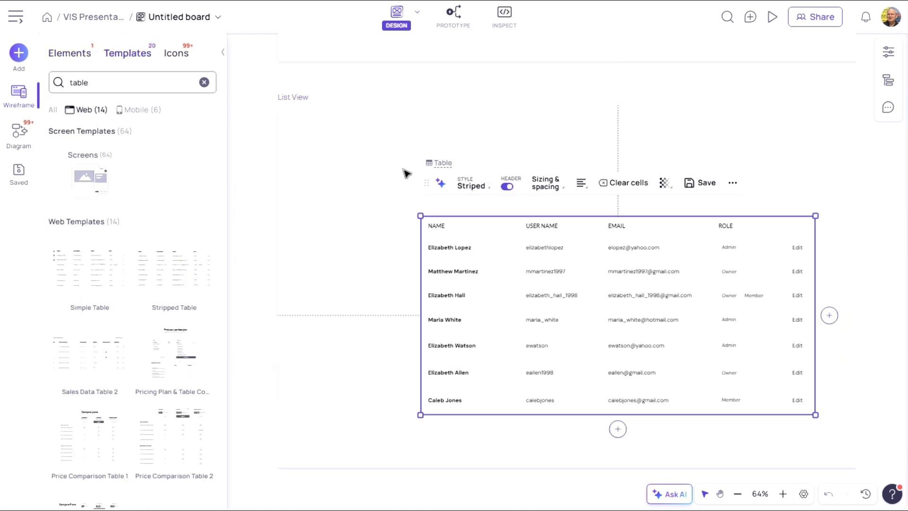
- Fill the table's Email column with currency amounts
{"action": "left_click", "coordinate": [783, 494]}
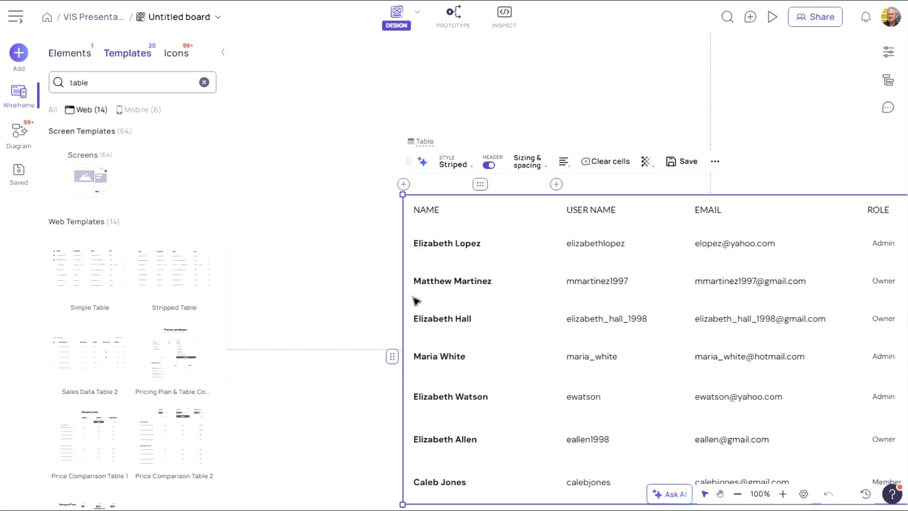
{"action": "left_click", "coordinate": [720, 494]}
{"action": "left_click_drag", "start_coordinate": [359, 194], "coordinate": [245, 118]}
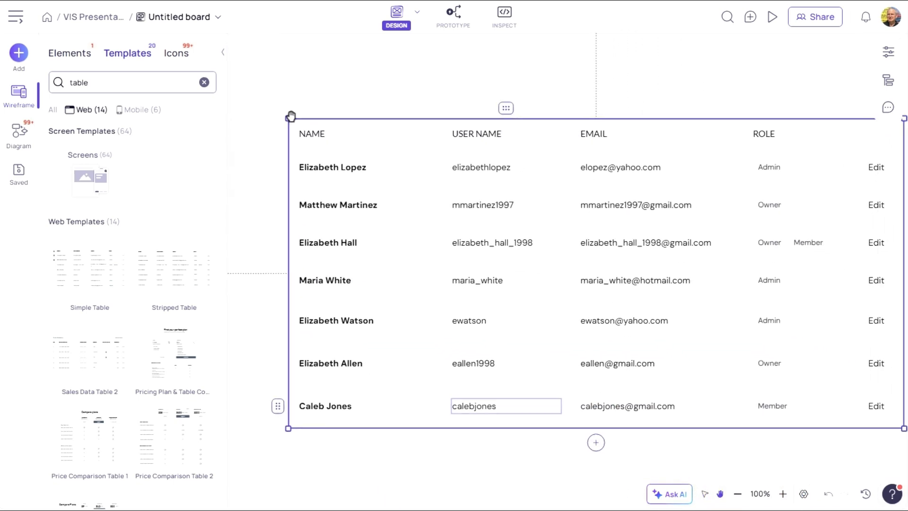
{"action": "left_click", "coordinate": [705, 494]}
{"action": "left_click", "coordinate": [657, 108]}
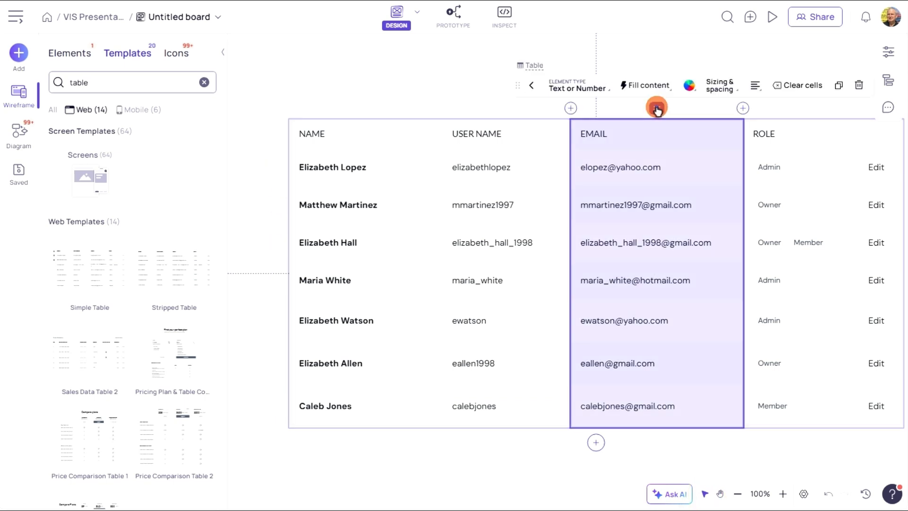
{"action": "left_click", "coordinate": [660, 85]}
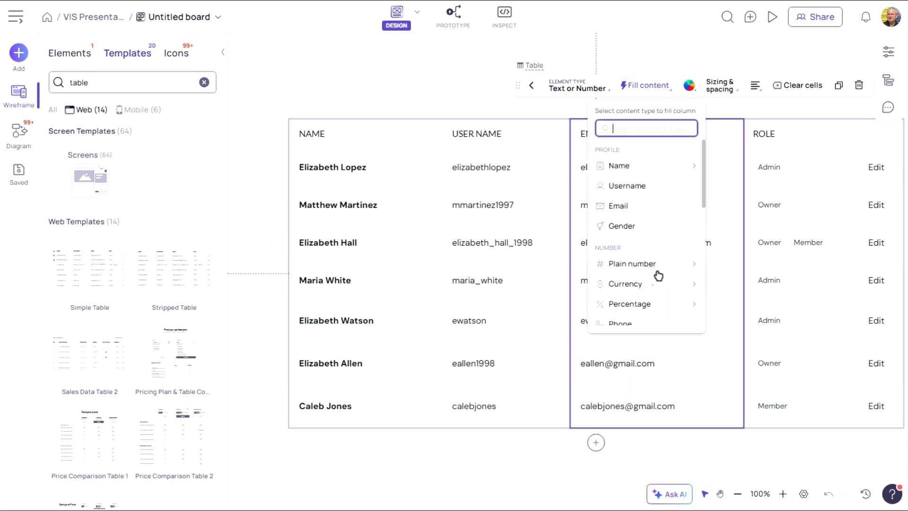
{"action": "mouse_move", "coordinate": [652, 287]}
{"action": "left_click", "coordinate": [752, 386]}
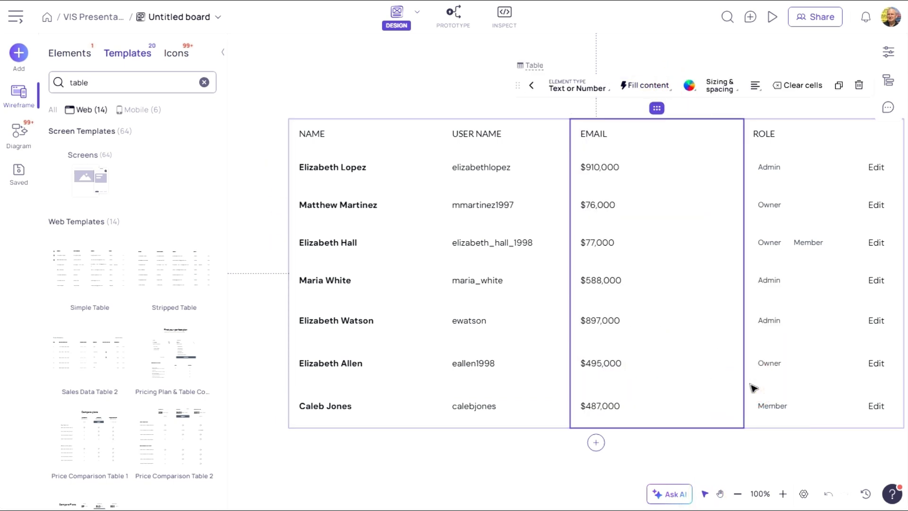
- Refill that column with job titles and rename its header to JOB TITLE
{"action": "left_click", "coordinate": [670, 93]}
{"action": "scroll", "coordinate": [634, 282], "scroll_direction": "down", "scroll_amount": 10}
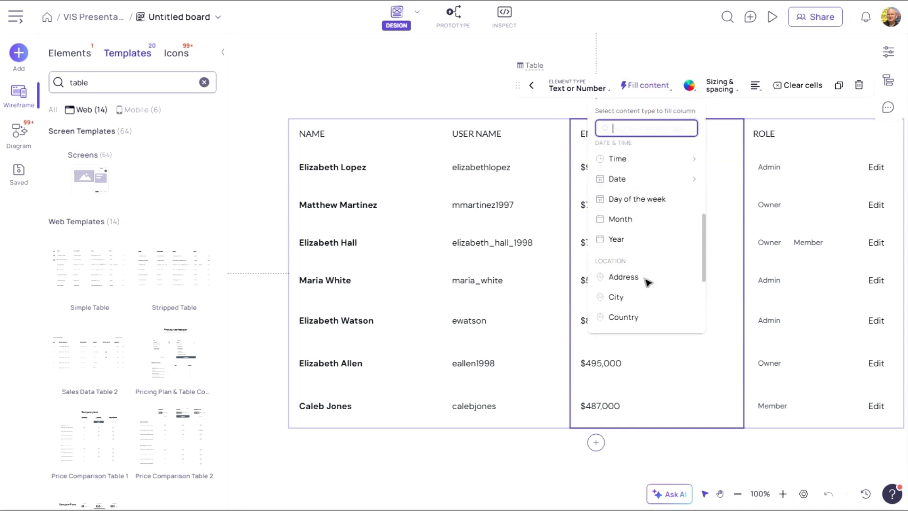
{"action": "left_click", "coordinate": [627, 263]}
{"action": "left_click", "coordinate": [604, 137]}
{"action": "double_click", "coordinate": [604, 136]}
{"action": "type", "text": "JOB TITL"}
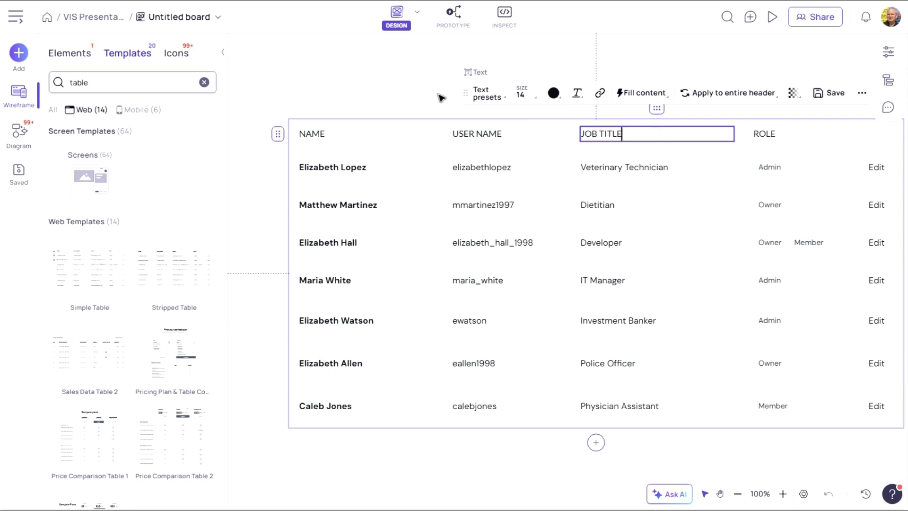
{"action": "type", "text": "E"}
{"action": "left_click", "coordinate": [378, 78]}
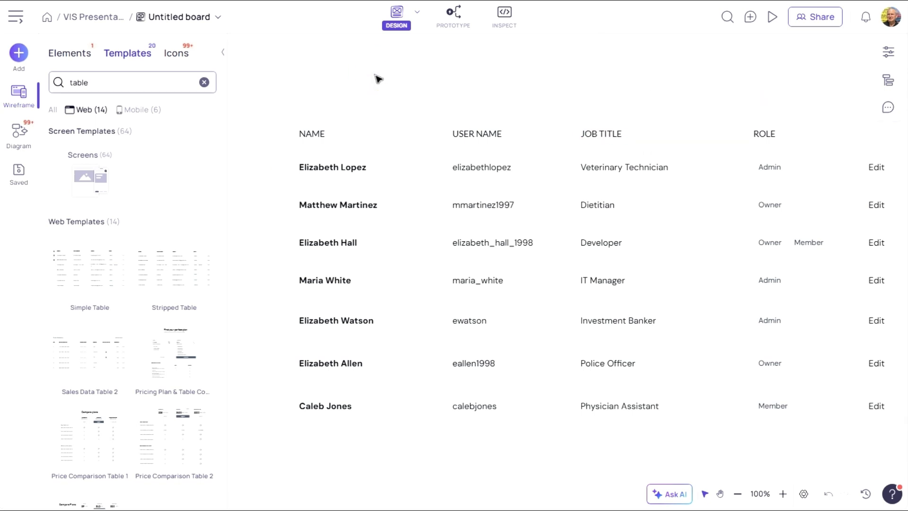
- Place a button above the table and label it Post a New Job
{"action": "left_click", "coordinate": [64, 55]}
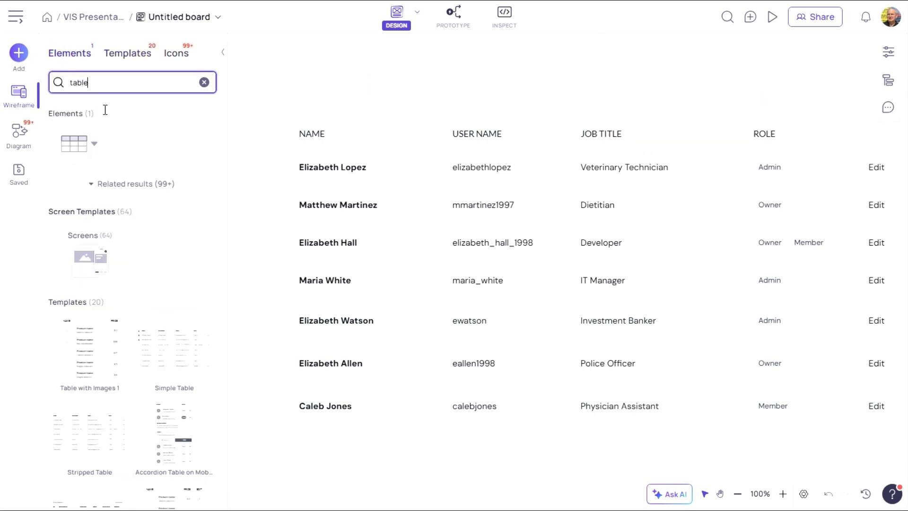
{"action": "left_click", "coordinate": [205, 83]}
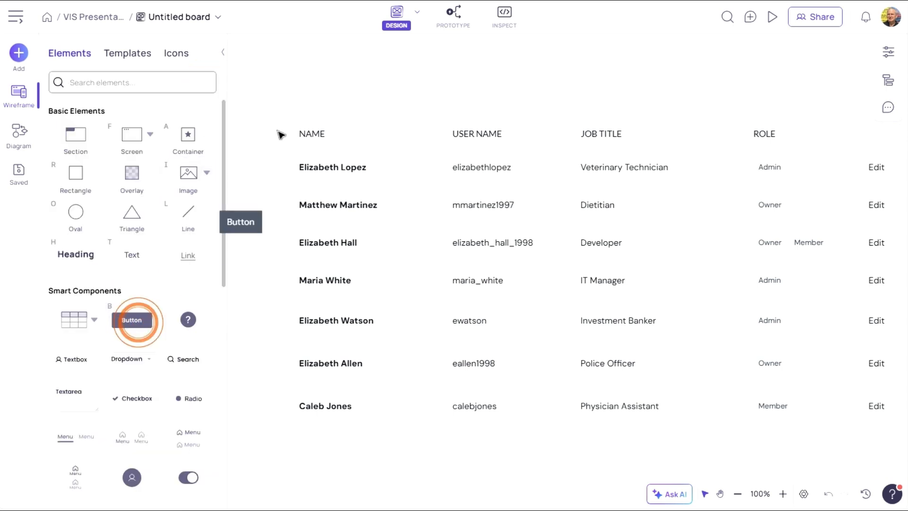
{"action": "left_click_drag", "start_coordinate": [134, 319], "coordinate": [297, 69]}
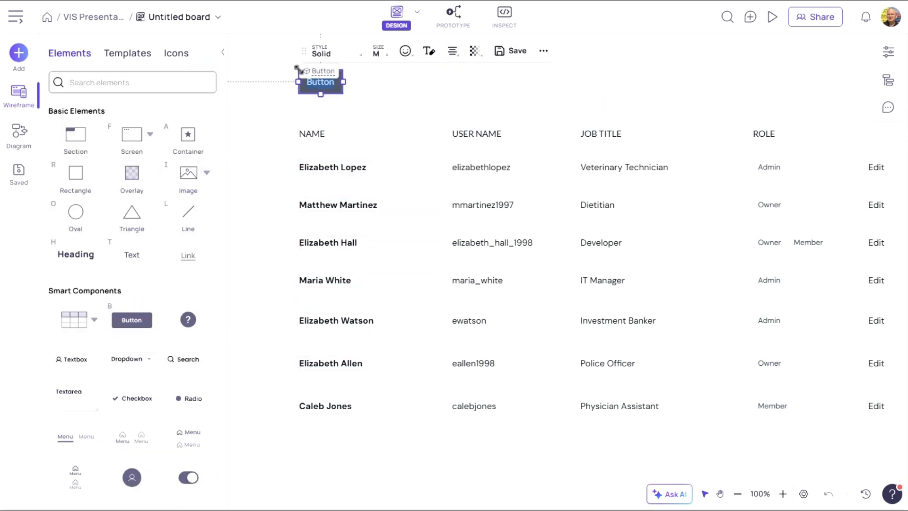
{"action": "left_click", "coordinate": [321, 89]}
{"action": "left_click", "coordinate": [396, 88]}
{"action": "double_click", "coordinate": [315, 85]}
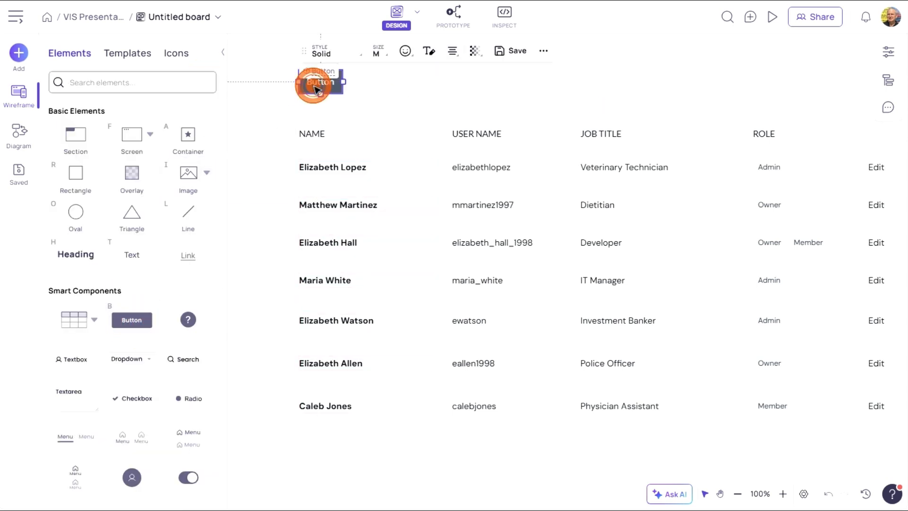
{"action": "type", "text": "Post a New Job"}
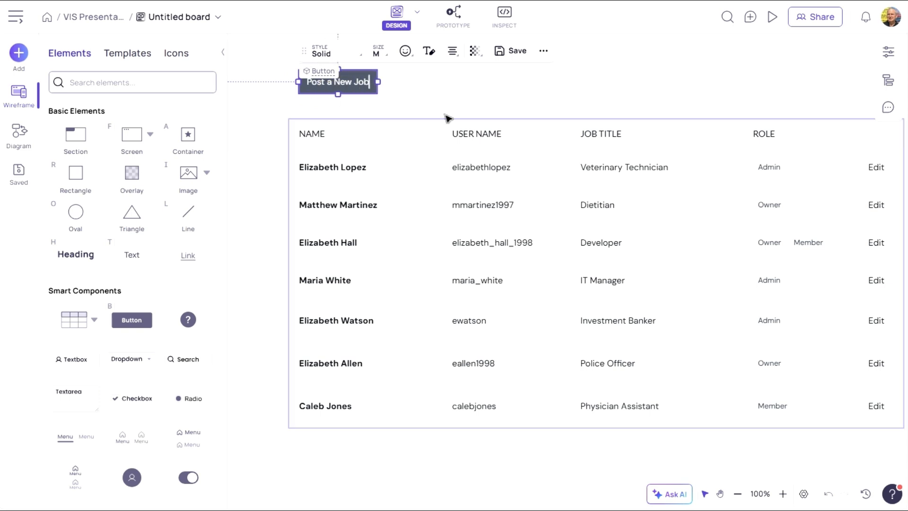
{"action": "left_click", "coordinate": [482, 88]}
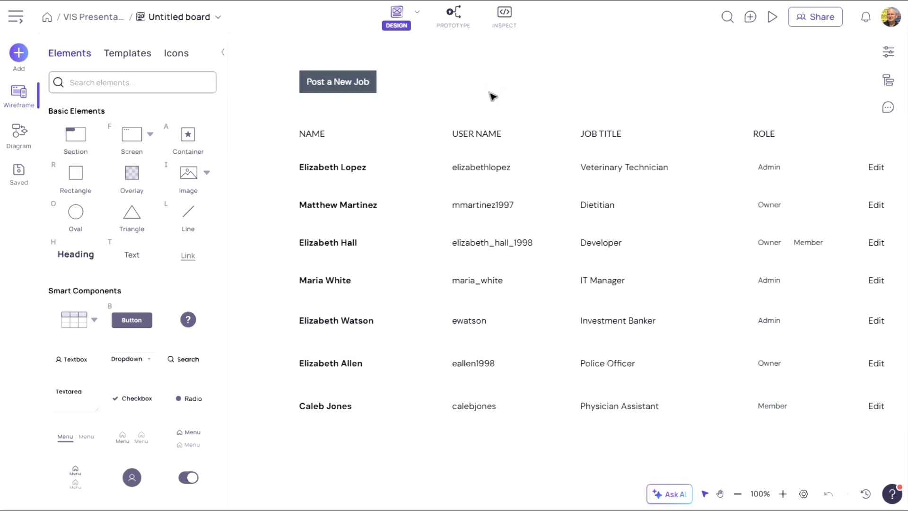
- Add a new empty desktop screen below List View and name it New Job
{"action": "left_click", "coordinate": [737, 493]}
{"action": "left_click", "coordinate": [737, 493]}
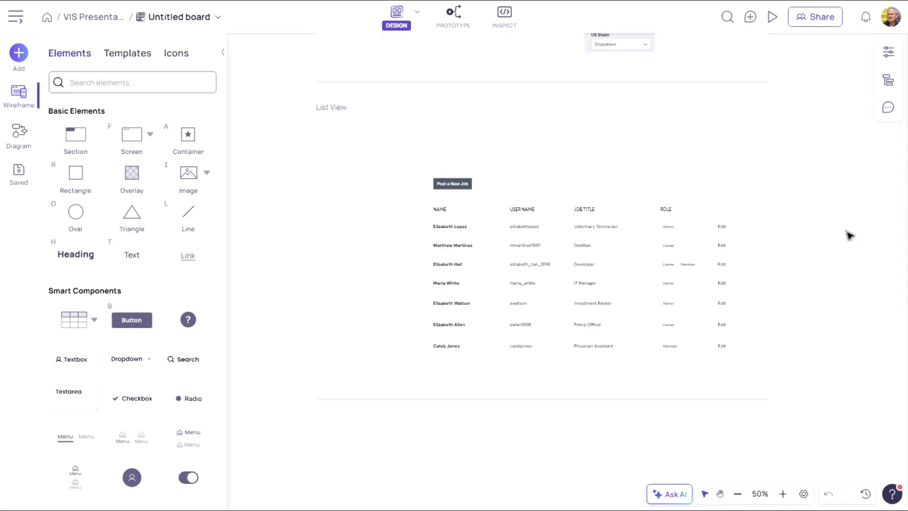
{"action": "right_click", "coordinate": [319, 312]}
{"action": "mouse_move", "coordinate": [361, 348]}
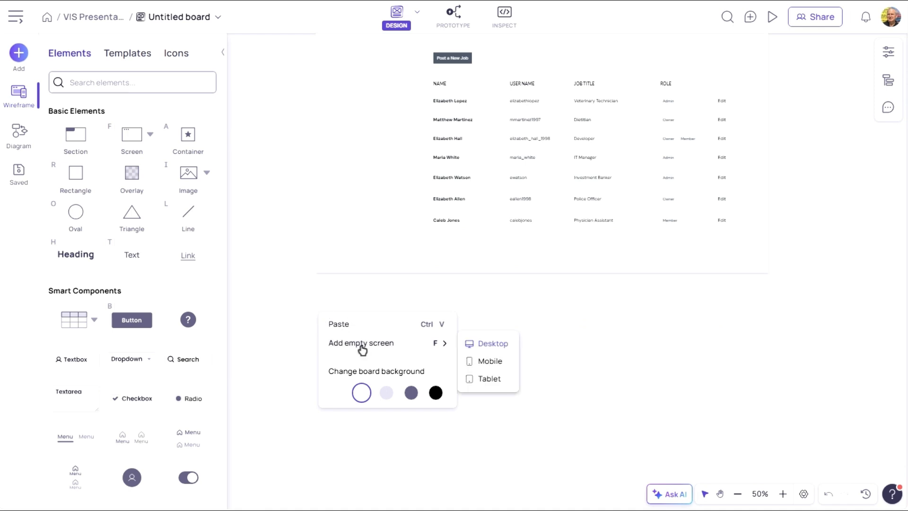
{"action": "left_click", "coordinate": [502, 349]}
{"action": "left_click", "coordinate": [316, 303]}
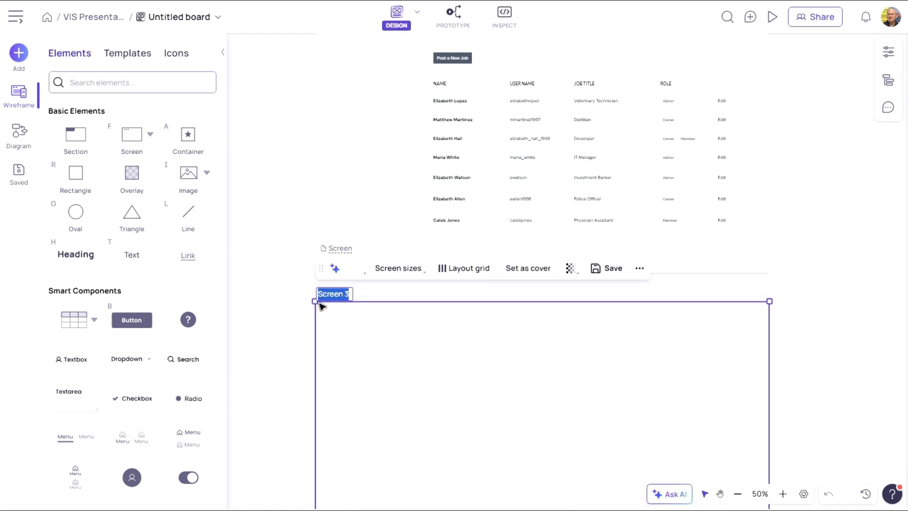
{"action": "left_click", "coordinate": [802, 283]}
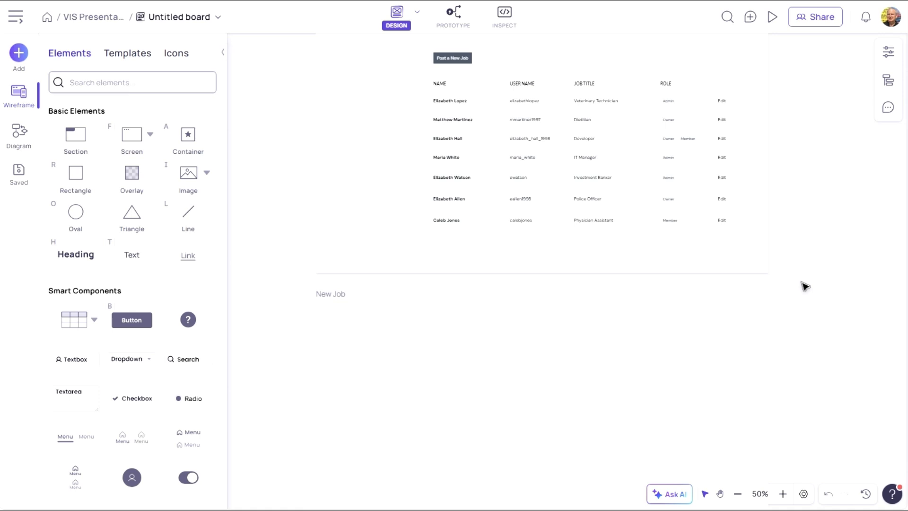
- Search elements for profile and place the Profile Settings (Web) template on the New Job screen
{"action": "left_click", "coordinate": [116, 82]}
{"action": "type", "text": "profile"}
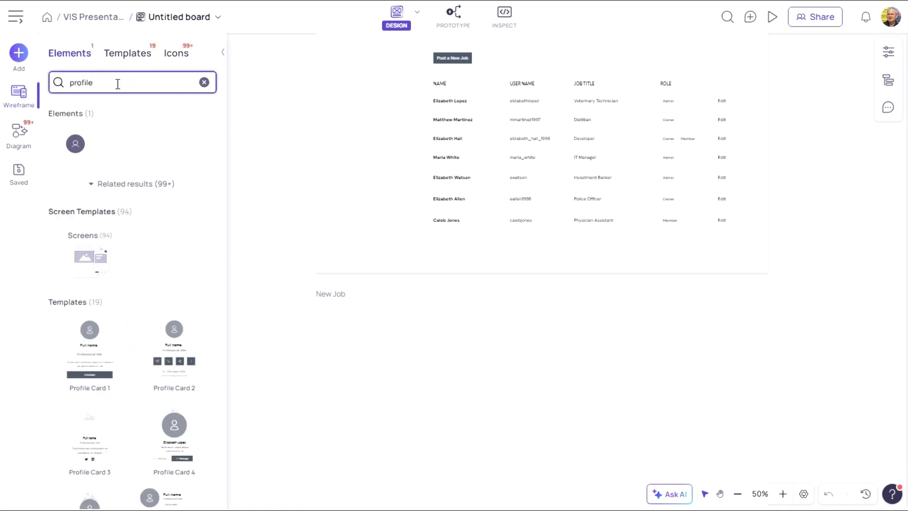
{"action": "left_click_drag", "start_coordinate": [225, 157], "coordinate": [237, 253]}
{"action": "mouse_move", "coordinate": [88, 260]}
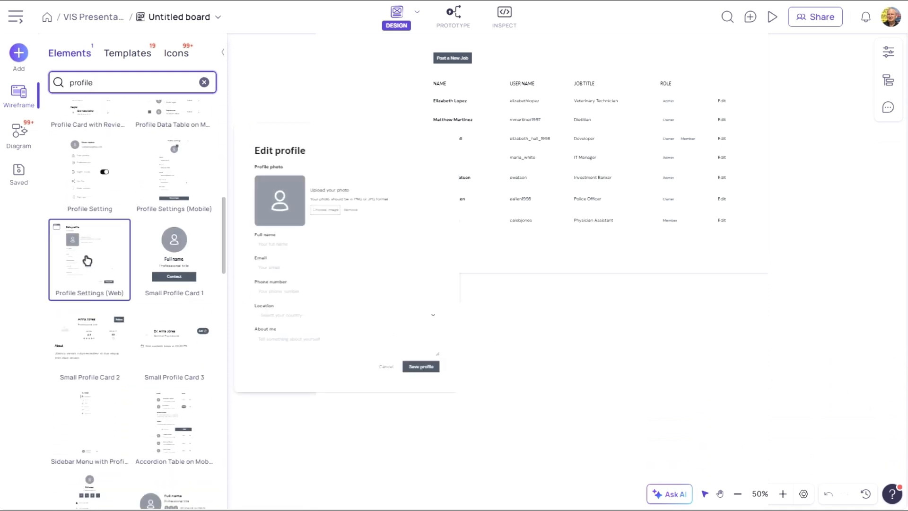
{"action": "left_click_drag", "start_coordinate": [87, 260], "coordinate": [458, 319]}
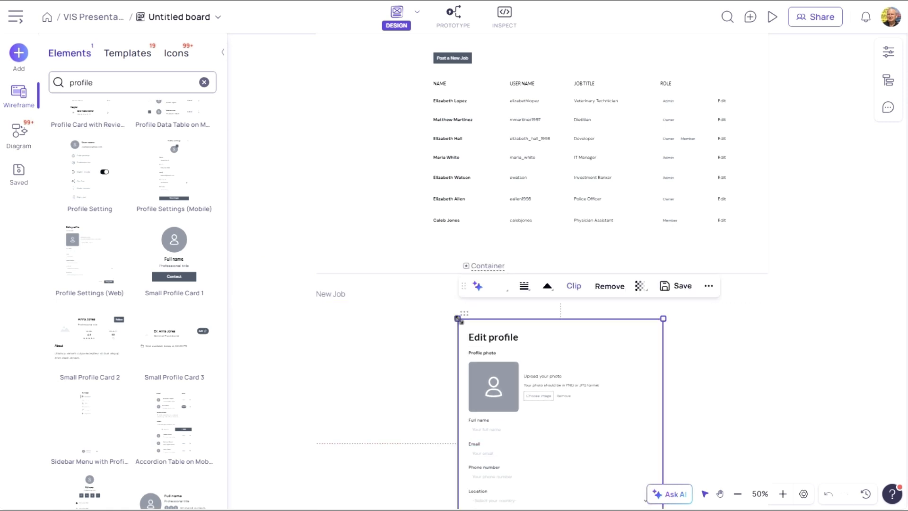
{"action": "left_click", "coordinate": [803, 324]}
- In Prototype mode, make the Sign up button navigate to the List View screen on click
{"action": "scroll", "coordinate": [801, 319], "scroll_direction": "down", "scroll_amount": 5}
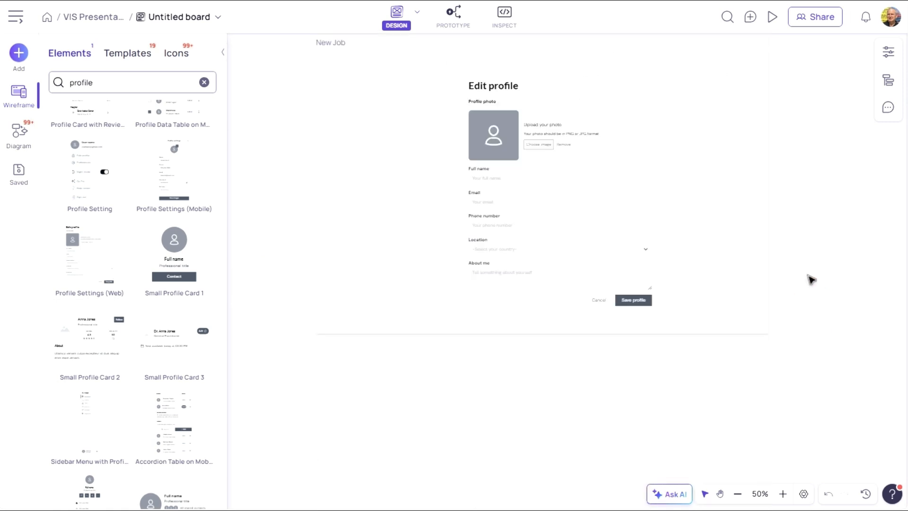
{"action": "left_click", "coordinate": [738, 493]}
{"action": "scroll", "coordinate": [752, 349], "scroll_direction": "up", "scroll_amount": 3}
{"action": "left_click", "coordinate": [453, 18]}
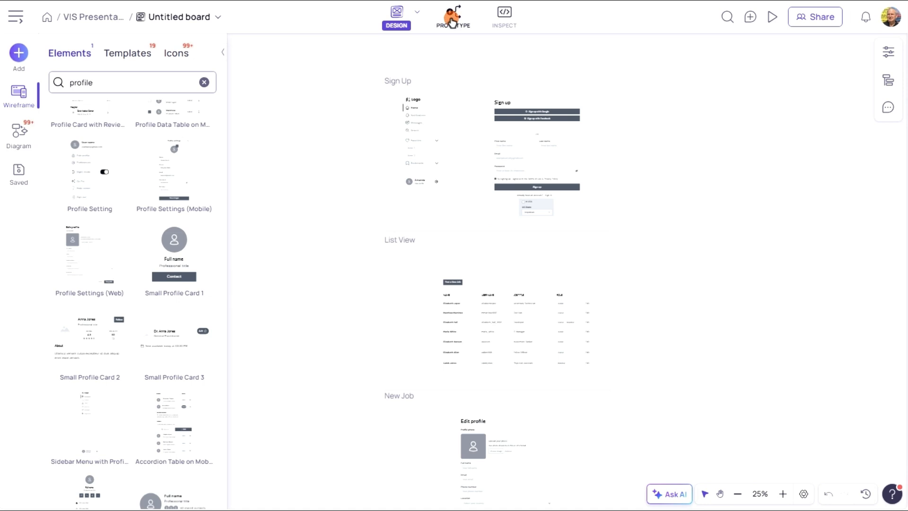
{"action": "left_click", "coordinate": [558, 188]}
{"action": "left_click", "coordinate": [803, 276]}
{"action": "left_click", "coordinate": [859, 228]}
{"action": "left_click", "coordinate": [858, 228]}
{"action": "left_click", "coordinate": [857, 279]}
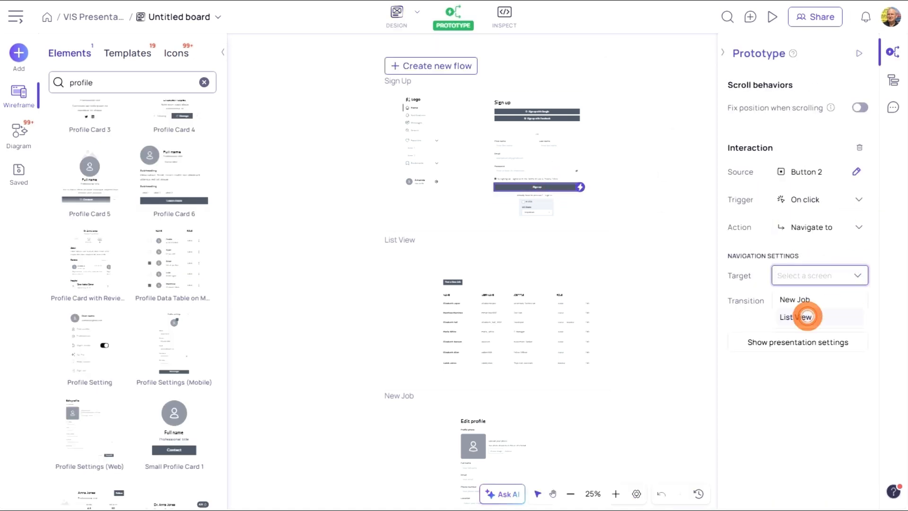
{"action": "left_click", "coordinate": [804, 316]}
- Link the Post a New Job button to the New Job screen and the Save profile button back to List View
{"action": "left_click", "coordinate": [453, 282]}
{"action": "left_click_drag", "start_coordinate": [465, 283], "coordinate": [591, 256]}
{"action": "scroll", "coordinate": [676, 349], "scroll_direction": "down", "scroll_amount": 3}
{"action": "left_click", "coordinate": [545, 405]}
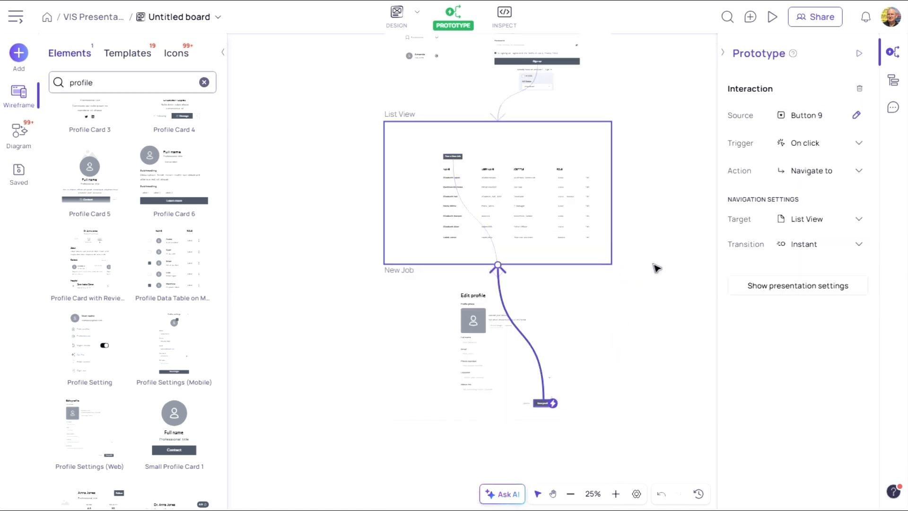
{"action": "scroll", "coordinate": [656, 243], "scroll_direction": "up", "scroll_amount": 3}
{"action": "left_click_drag", "start_coordinate": [221, 208], "coordinate": [222, 156]}
- Add a help icon button at List View's upper right and link it to navigate to the Sign Up screen
{"action": "scroll", "coordinate": [142, 117], "scroll_direction": "up", "scroll_amount": 3}
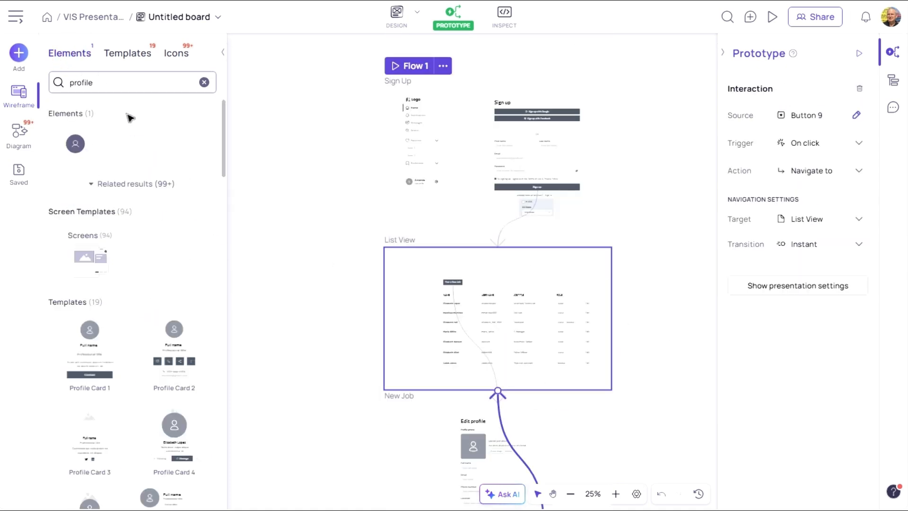
{"action": "left_click", "coordinate": [203, 83]}
{"action": "left_click", "coordinate": [187, 134]}
{"action": "left_click", "coordinate": [586, 282]}
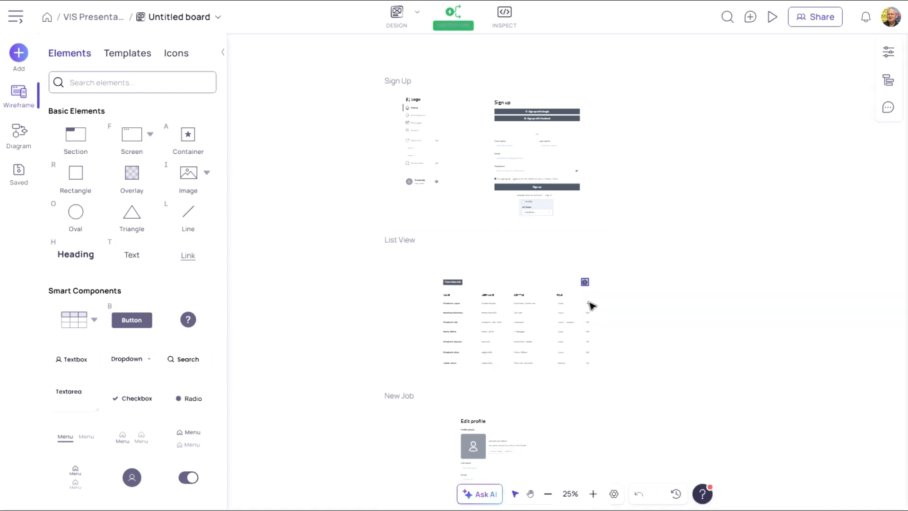
{"action": "left_click", "coordinate": [453, 17]}
{"action": "left_click_drag", "start_coordinate": [588, 282], "coordinate": [592, 233]}
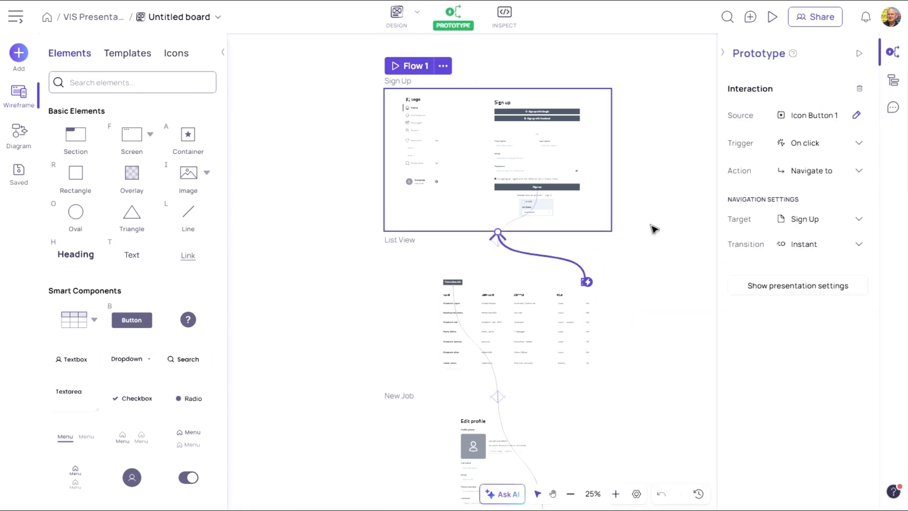
- Present Flow 1 and test the Sign up button's navigation to the List View screen
{"action": "left_click", "coordinate": [406, 70]}
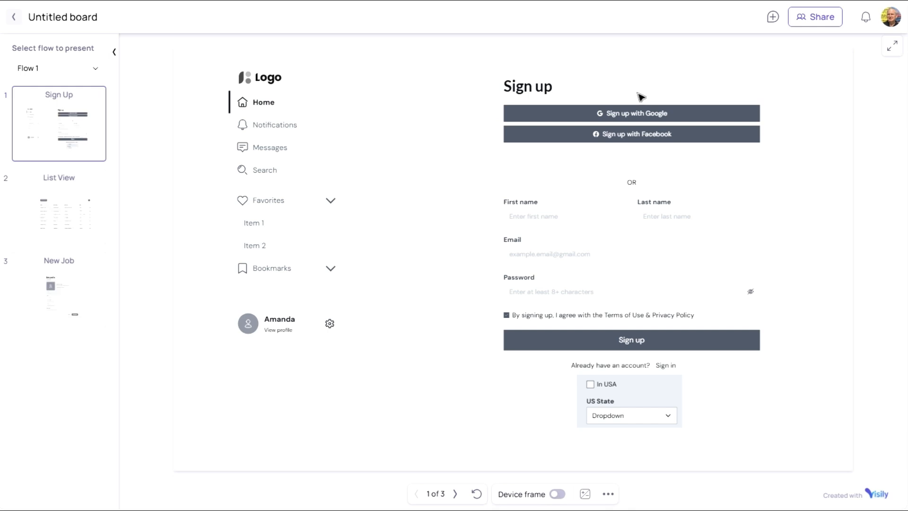
{"action": "left_click", "coordinate": [637, 345]}
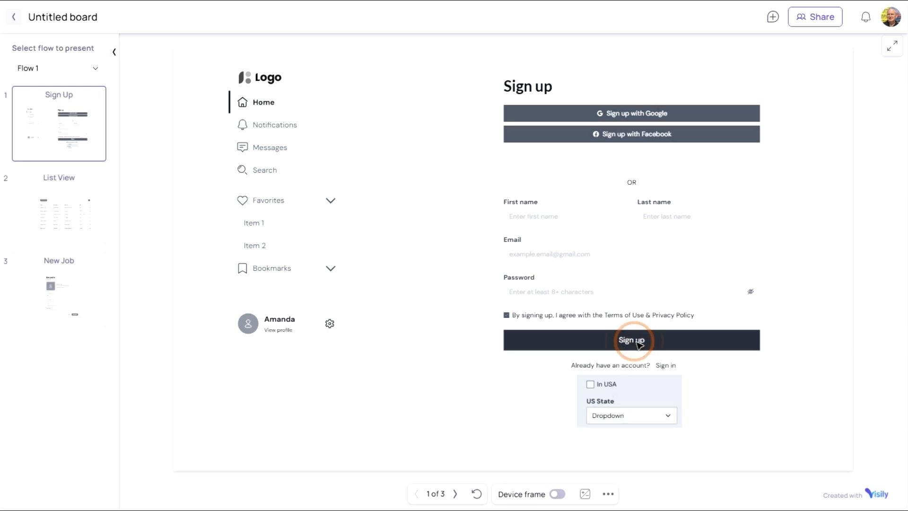
{"action": "left_click", "coordinate": [776, 150]}
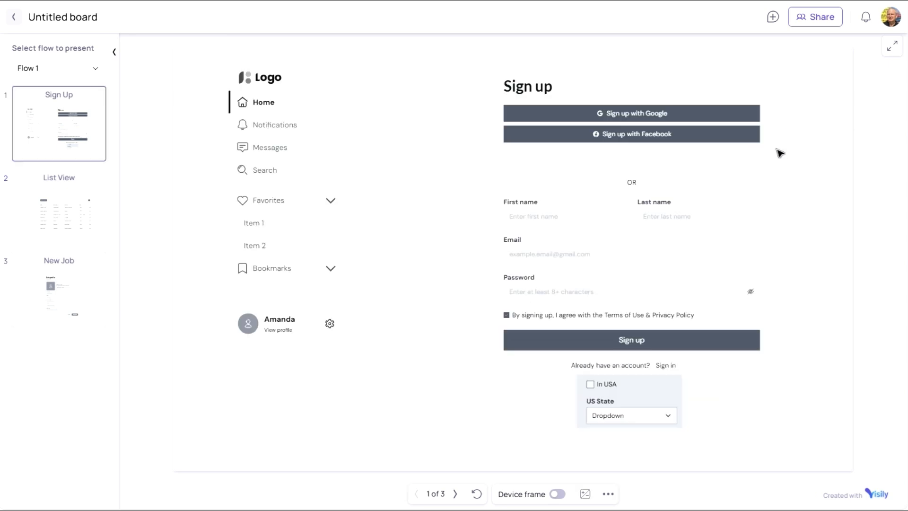
{"action": "left_click", "coordinate": [643, 342]}
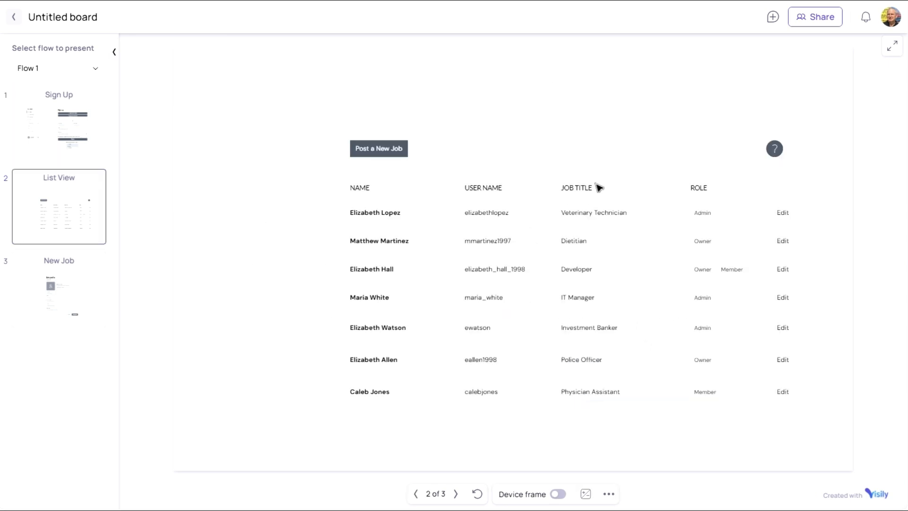
- In the presentation, test the Post a New Job button and the Save profile button's return to List View
{"action": "left_click", "coordinate": [374, 149]}
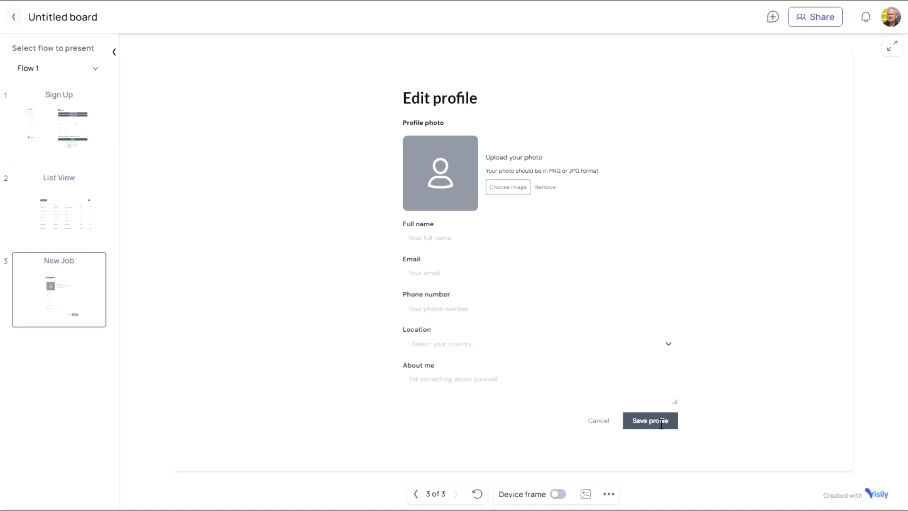
{"action": "left_click", "coordinate": [661, 422]}
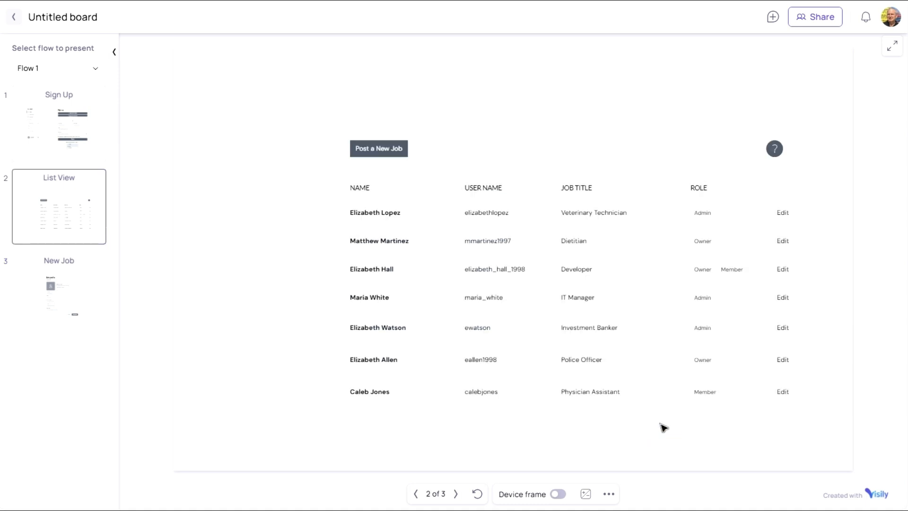
- Open the board's share link settings to review link privacy, then close the dialog
{"action": "left_click", "coordinate": [815, 17]}
{"action": "left_click", "coordinate": [554, 260]}
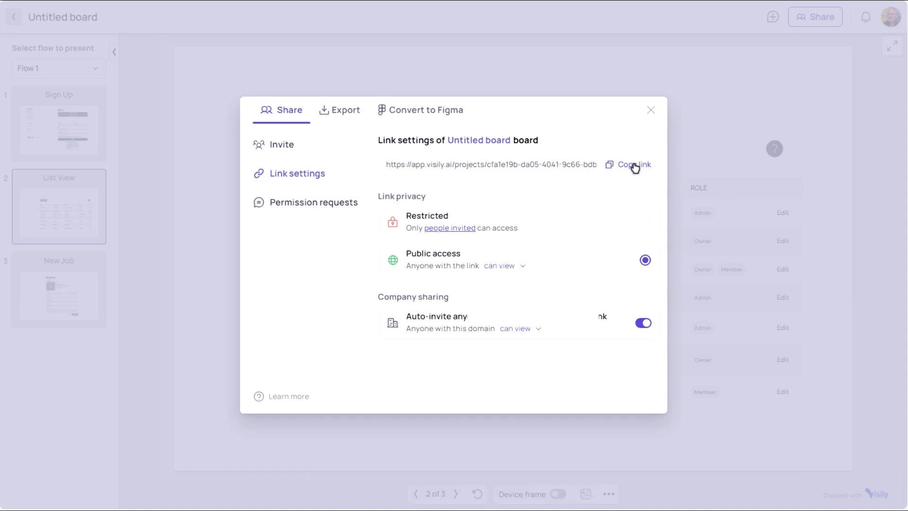
{"action": "left_click", "coordinate": [650, 111]}
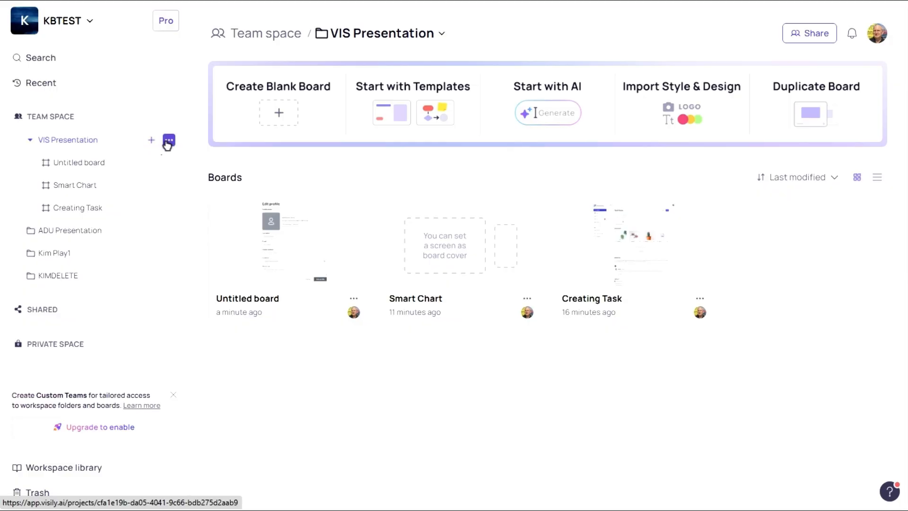
- Create a new Hi-fi Design board in the VIS Presentation folder
{"action": "left_click", "coordinate": [152, 141]}
{"action": "mouse_move", "coordinate": [158, 186]}
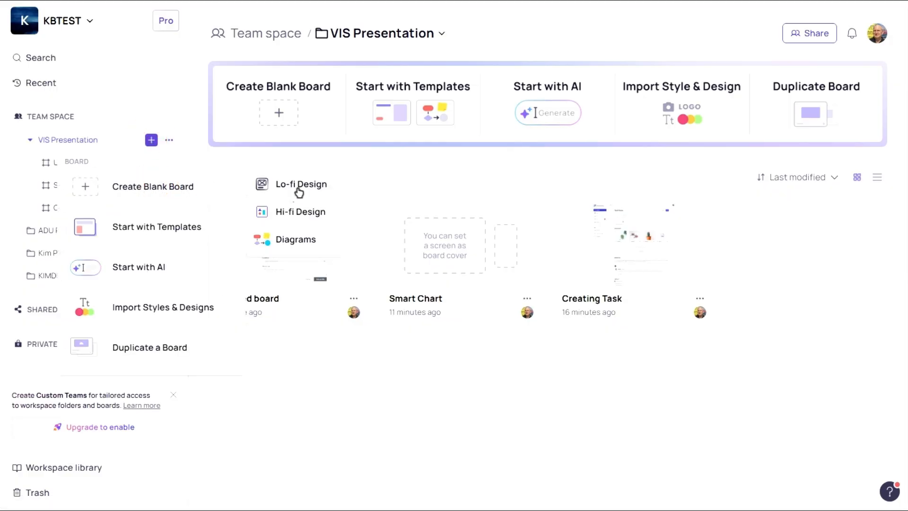
{"action": "left_click", "coordinate": [299, 213]}
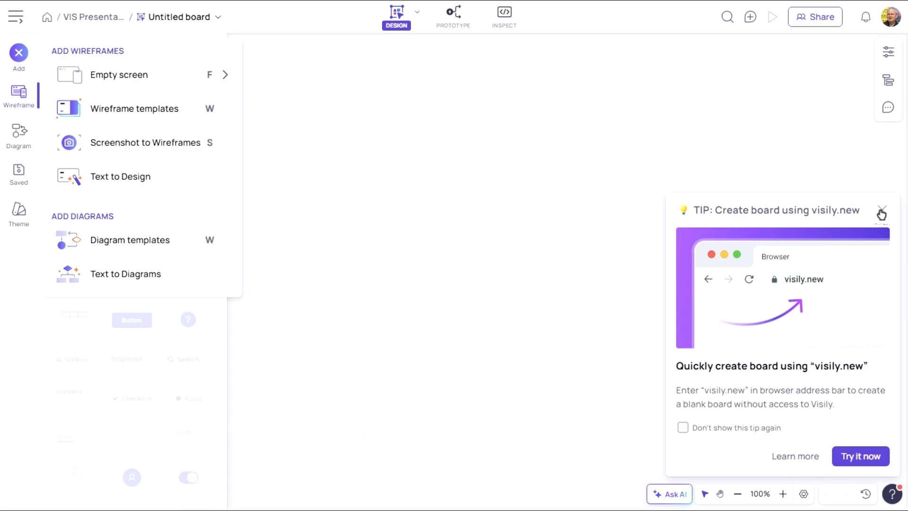
- Ask AI to generate an entire website from a pasted description of a two-screen VIN lookup with motorcycle warning and CARFAX link
{"action": "left_click", "coordinate": [881, 213]}
{"action": "left_click", "coordinate": [669, 495]}
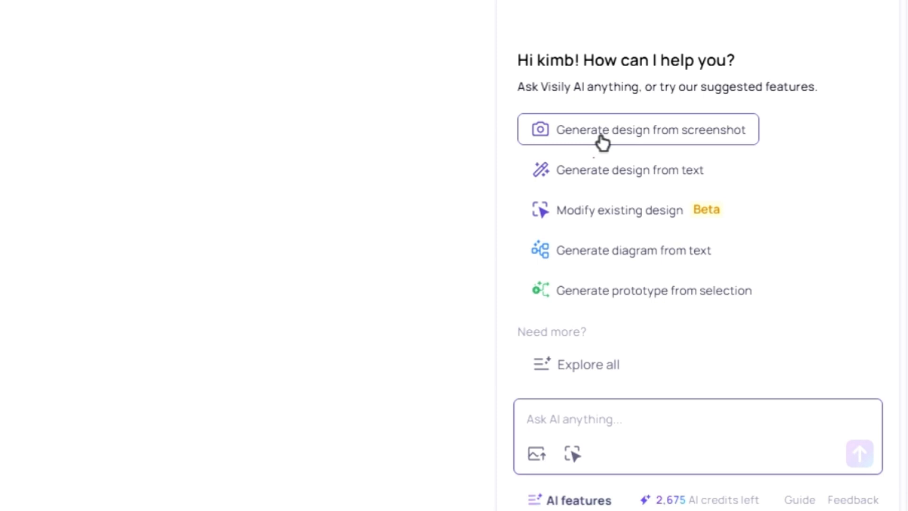
{"action": "left_click", "coordinate": [603, 181]}
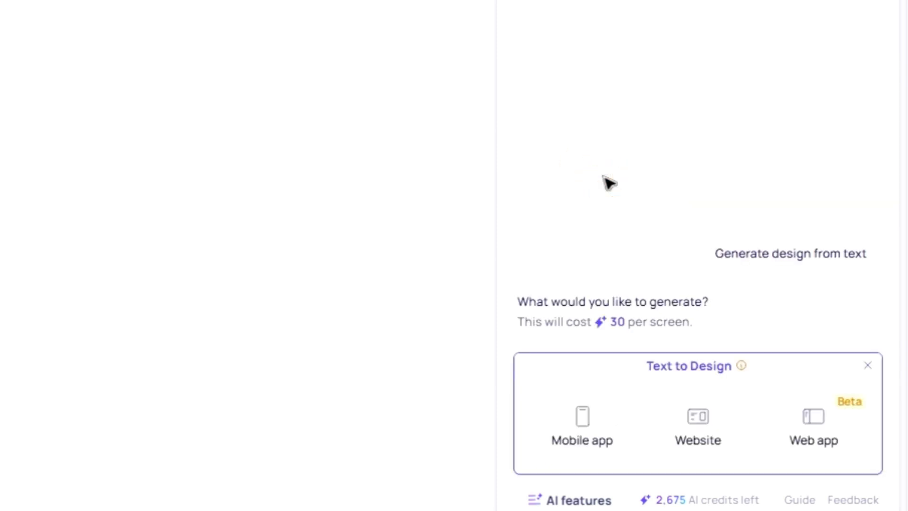
{"action": "left_click", "coordinate": [705, 422]}
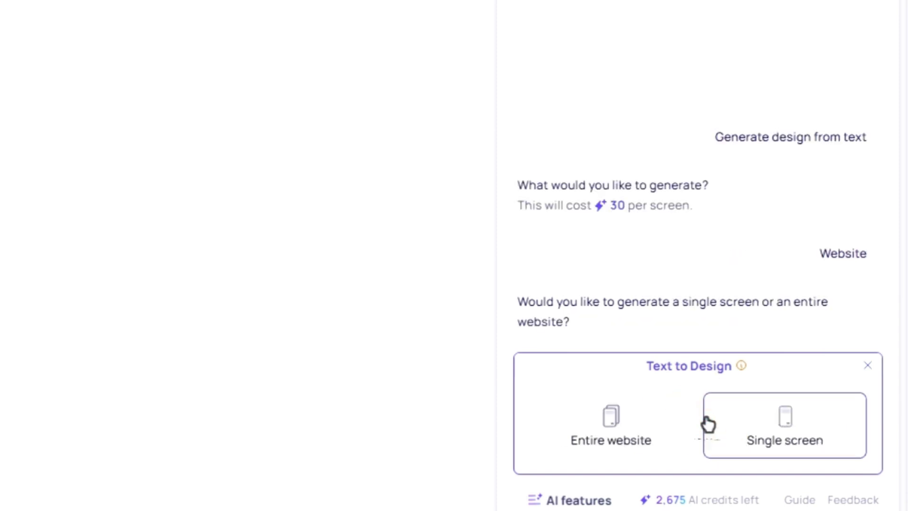
{"action": "left_click", "coordinate": [609, 430]}
{"action": "type", "text": "Create a two-screen VIN lookup that returns: Make, Model, Year, Fuel Type, and GVWR. The page should warn that motorcycles are too dangerous and provide a link to CARFAX for those wanting more information."}
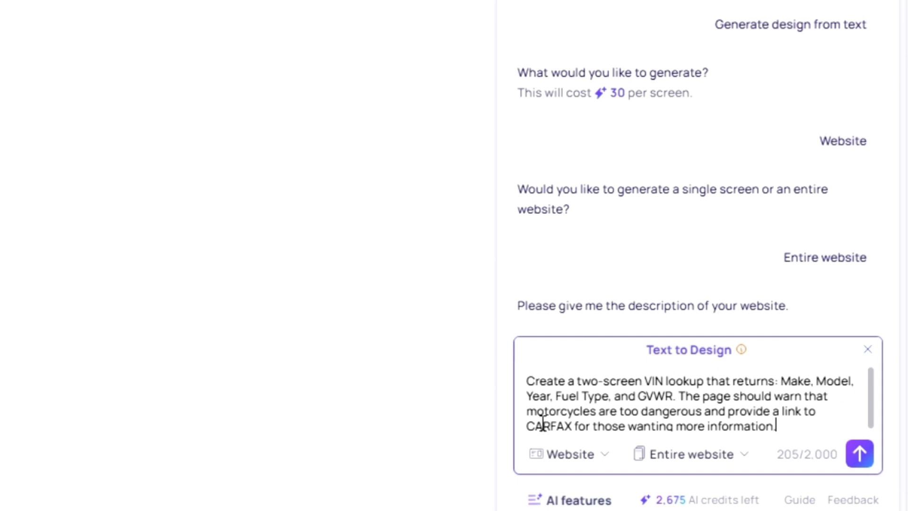
{"action": "left_click", "coordinate": [860, 455]}
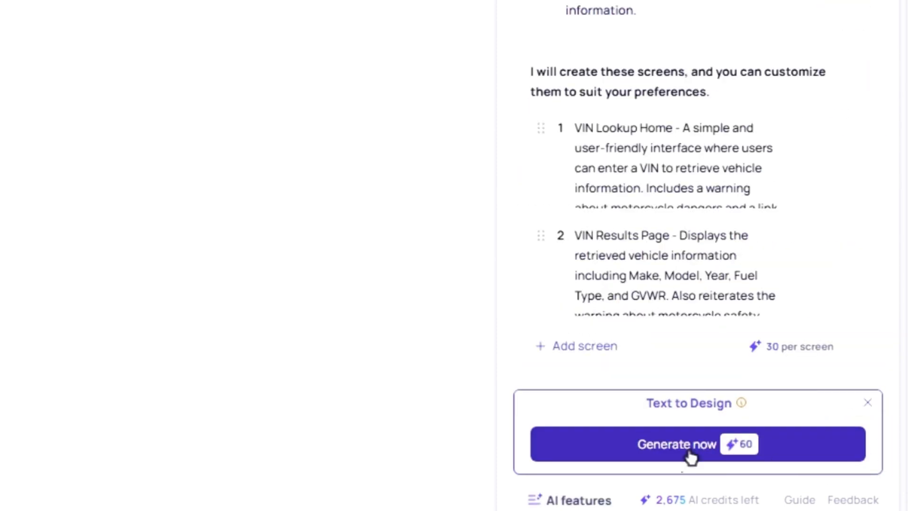
- Generate the two proposed VIN lookup screens and add them to the board
{"action": "left_click", "coordinate": [681, 445]}
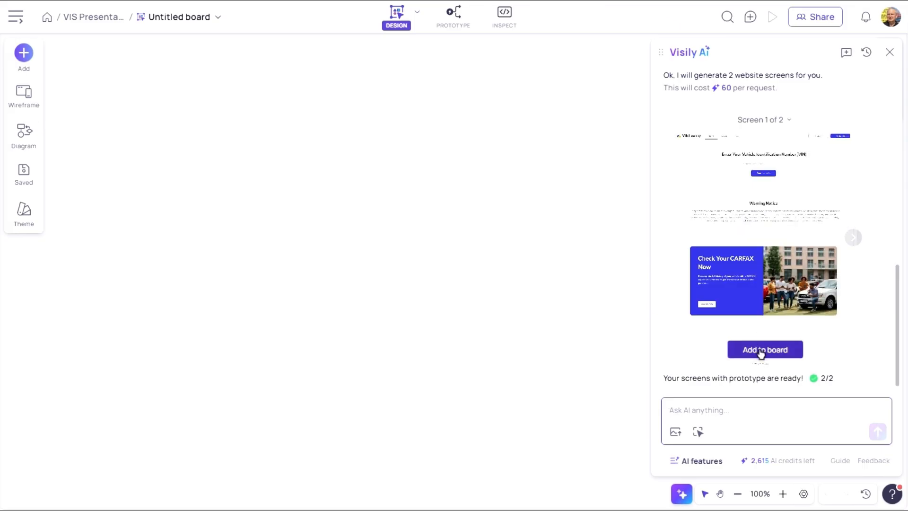
{"action": "left_click", "coordinate": [761, 351]}
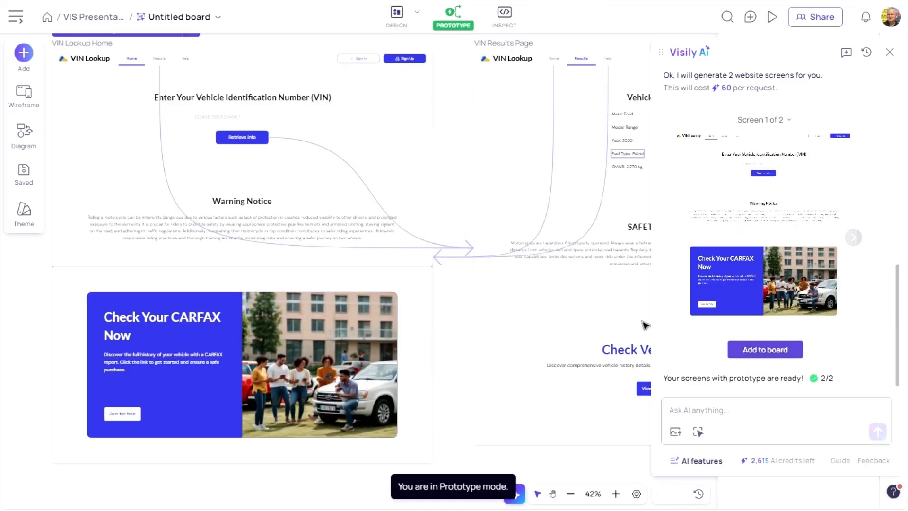
- Present the VIN Lookup Website Flow, enter a VIN and test the Retrieve Info button's navigation to the results page
{"action": "left_click", "coordinate": [890, 52]}
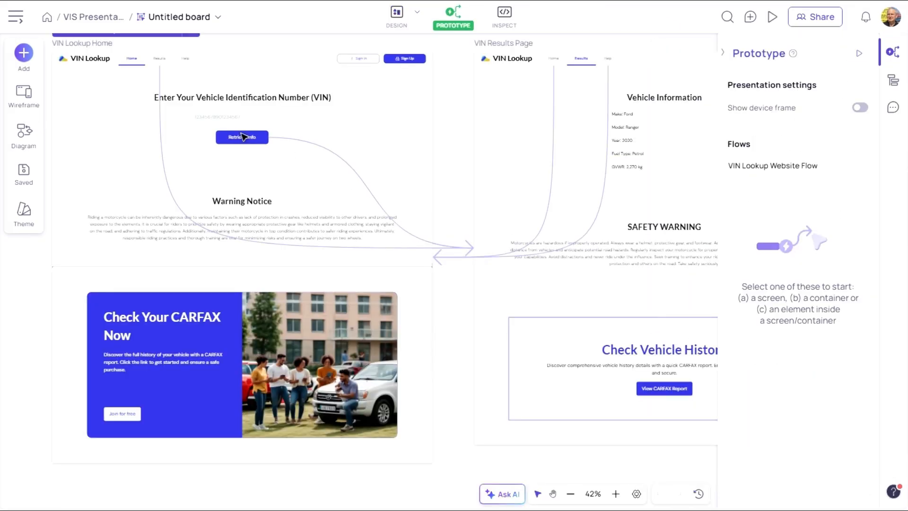
{"action": "left_click", "coordinate": [724, 53]}
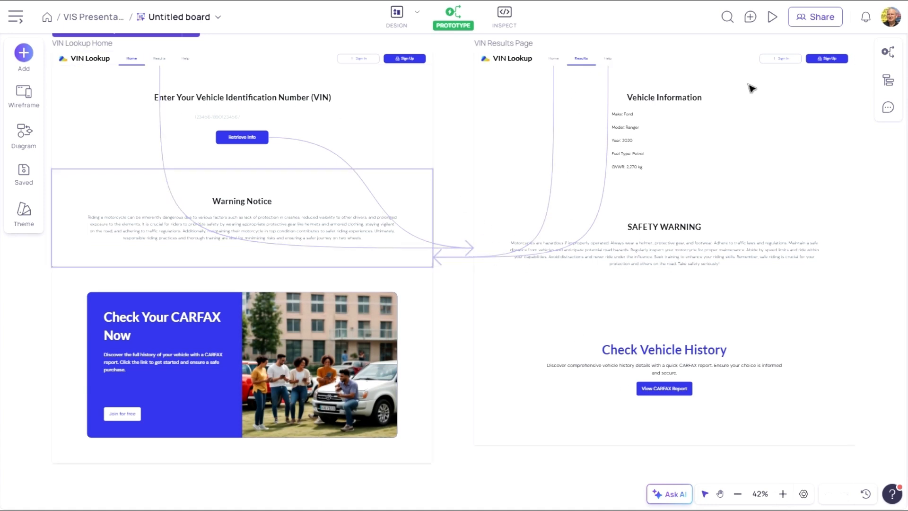
{"action": "left_click", "coordinate": [772, 20]}
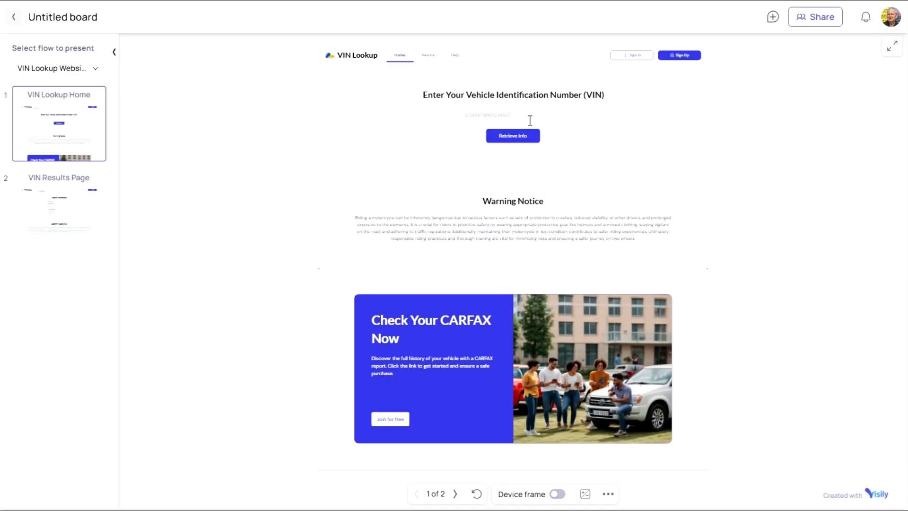
{"action": "left_click", "coordinate": [526, 117]}
{"action": "left_click", "coordinate": [513, 137]}
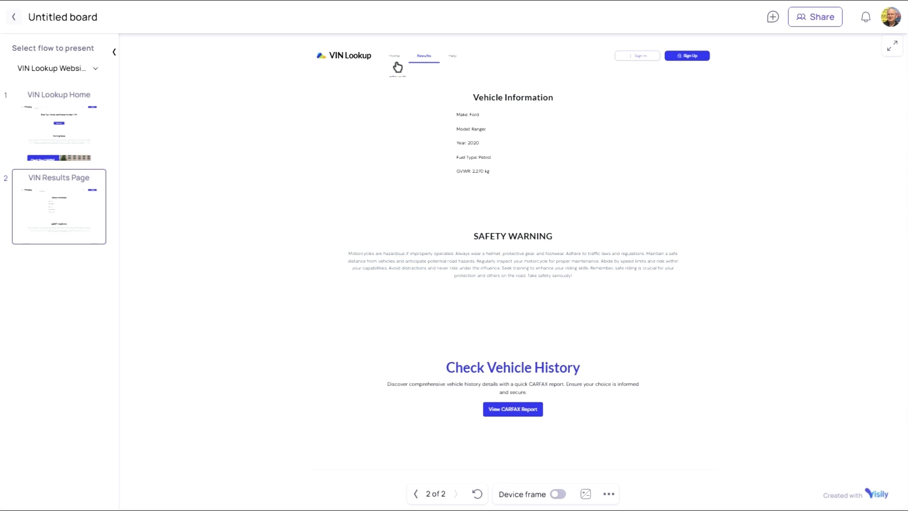
- Exit the presentation and try converting a pasted flight search screenshot into a design with AI
{"action": "key", "text": "Escape"}
{"action": "left_click", "coordinate": [664, 495]}
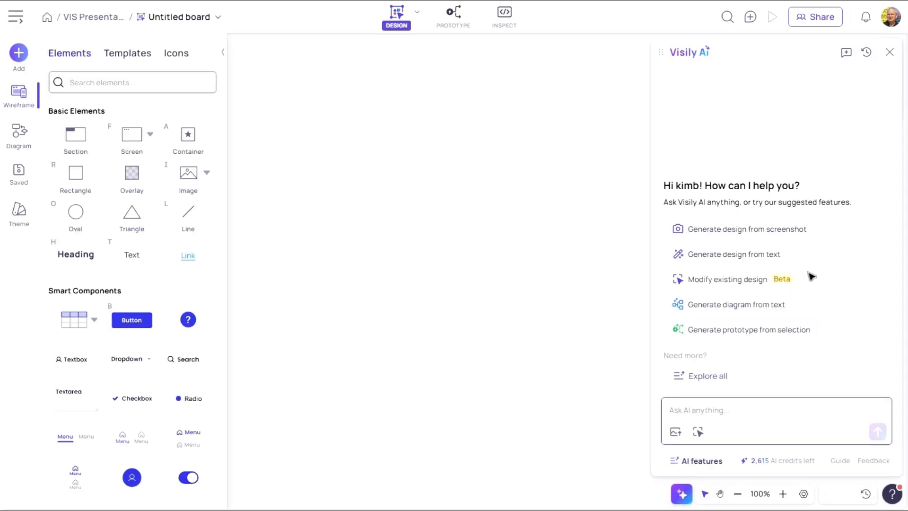
{"action": "left_click", "coordinate": [732, 234]}
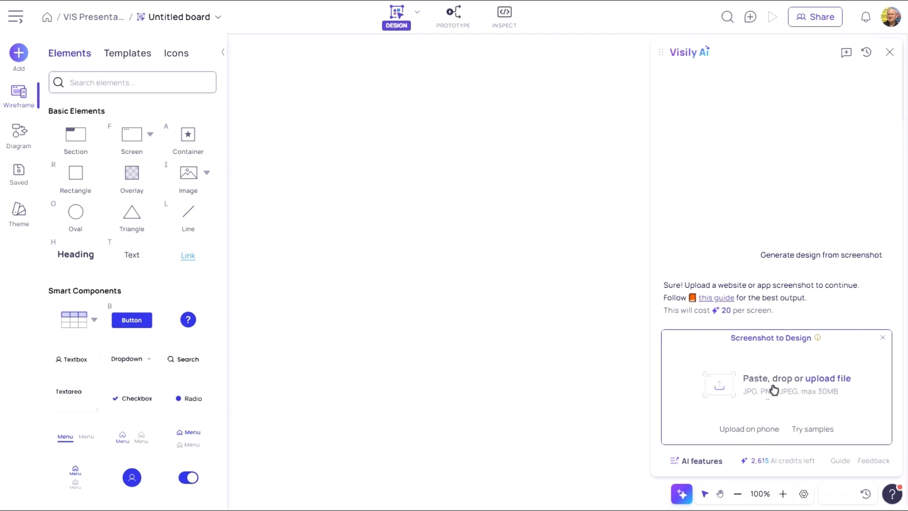
{"action": "key", "text": "ctrl+v"}
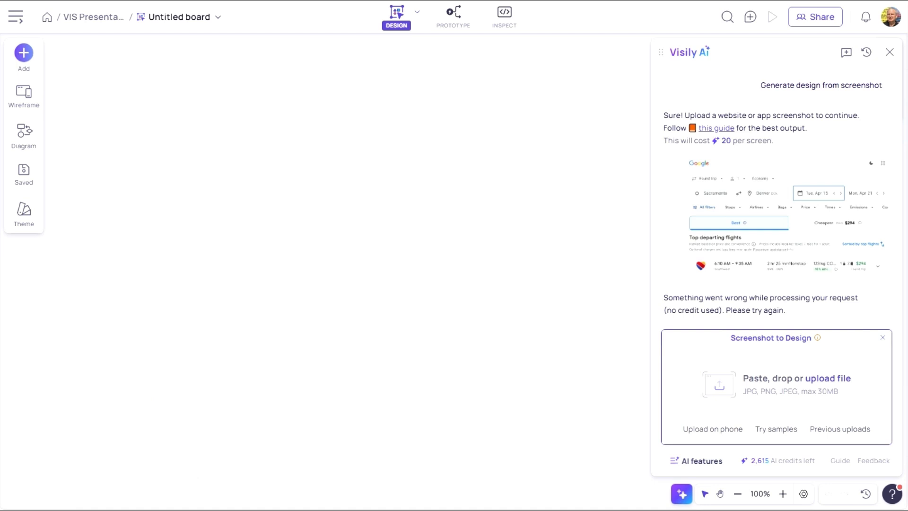
- Upload a CARFAX homepage screenshot, convert it into a design, and add it to the board
{"action": "left_click", "coordinate": [796, 391]}
{"action": "left_click", "coordinate": [164, 59]}
{"action": "left_click", "coordinate": [413, 230]}
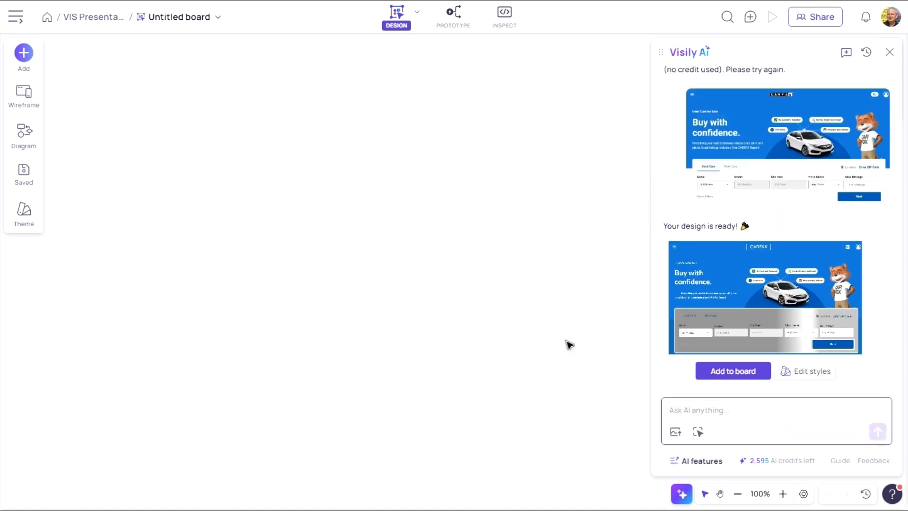
{"action": "left_click", "coordinate": [738, 372]}
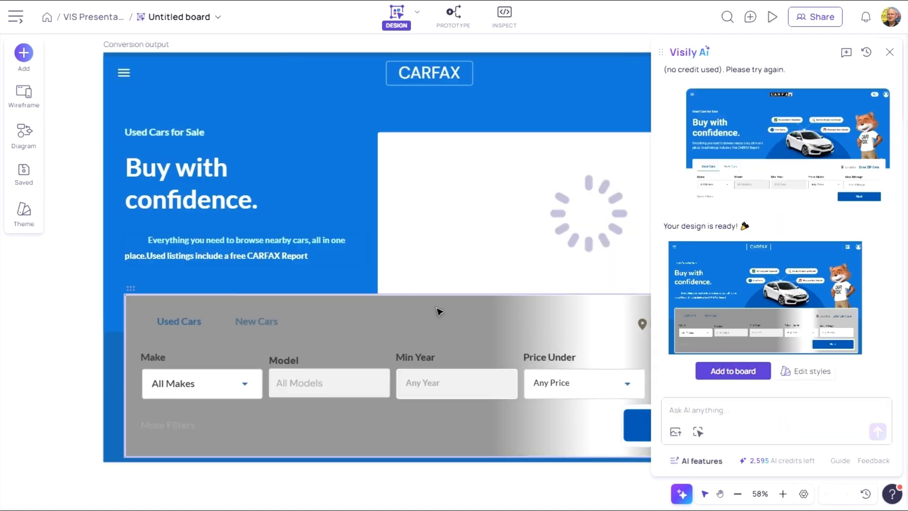
{"action": "left_click", "coordinate": [889, 57]}
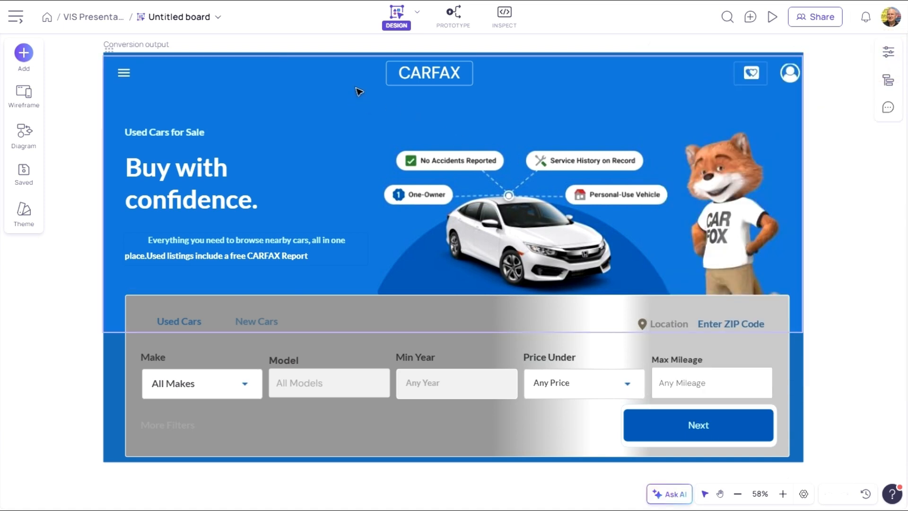
- Change the hero container's background color to coral
{"action": "left_click", "coordinate": [325, 87]}
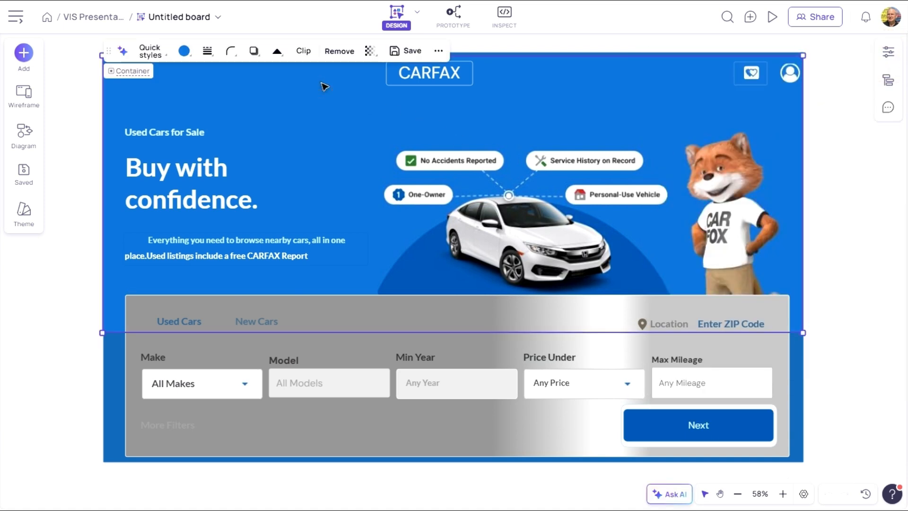
{"action": "right_click", "coordinate": [325, 87]}
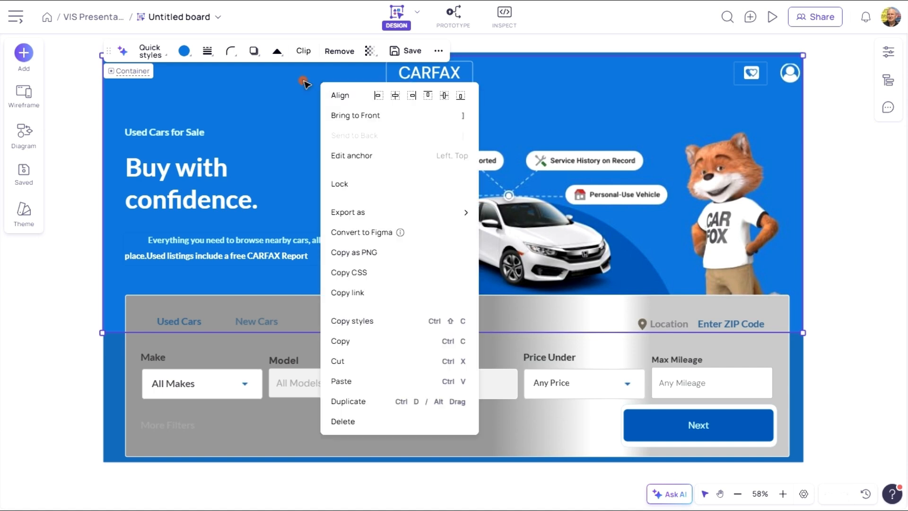
{"action": "left_click", "coordinate": [304, 81]}
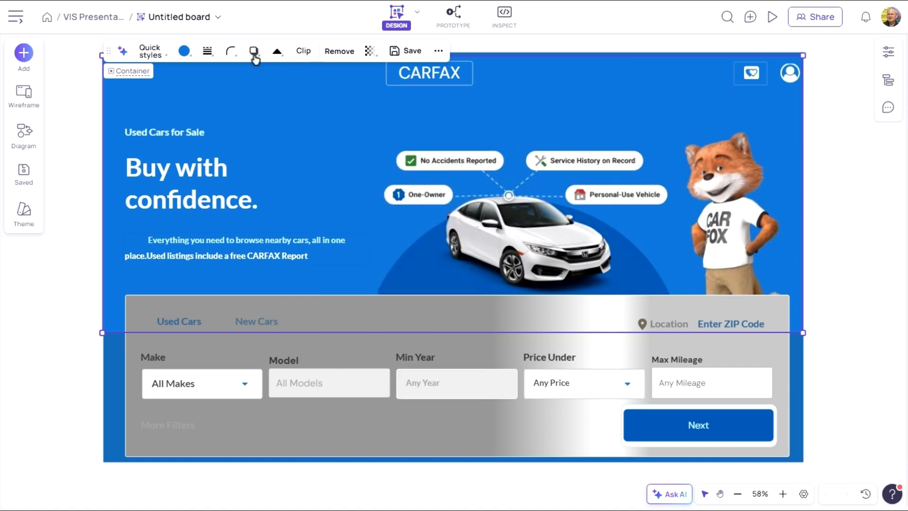
{"action": "left_click", "coordinate": [189, 54]}
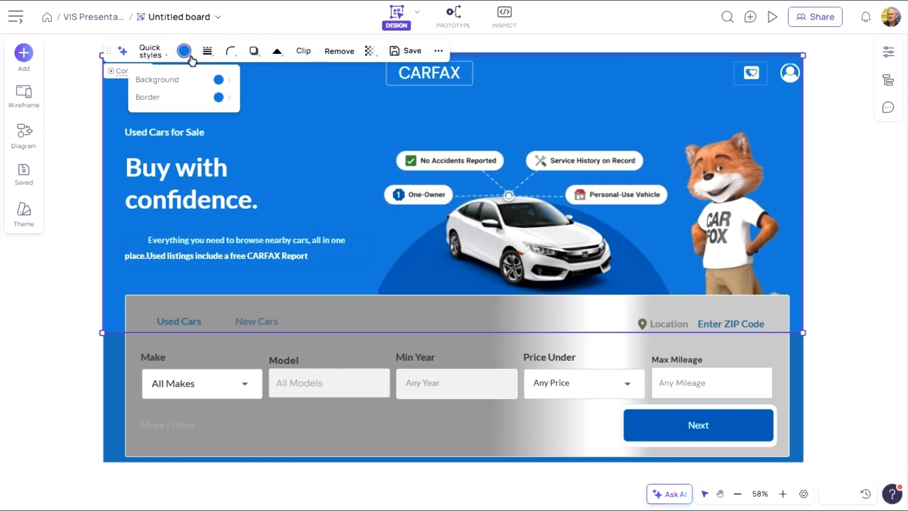
{"action": "left_click", "coordinate": [231, 81]}
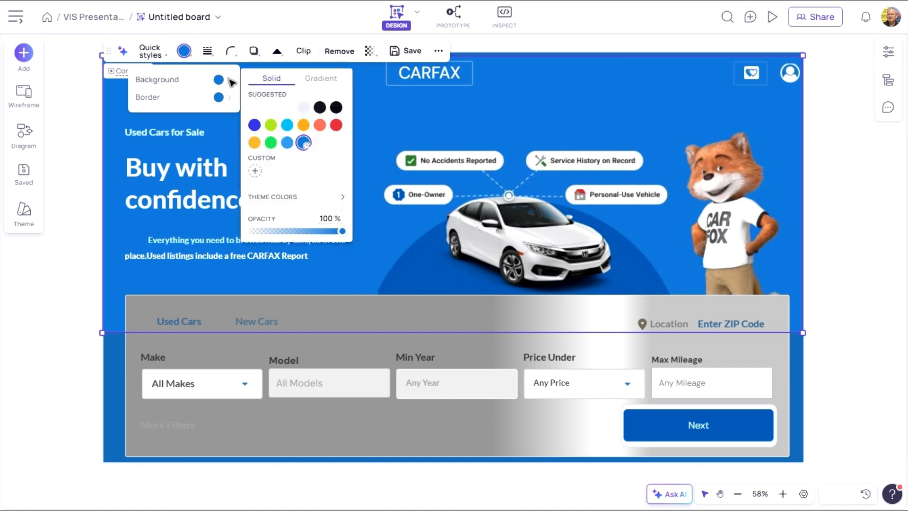
{"action": "left_click", "coordinate": [320, 125]}
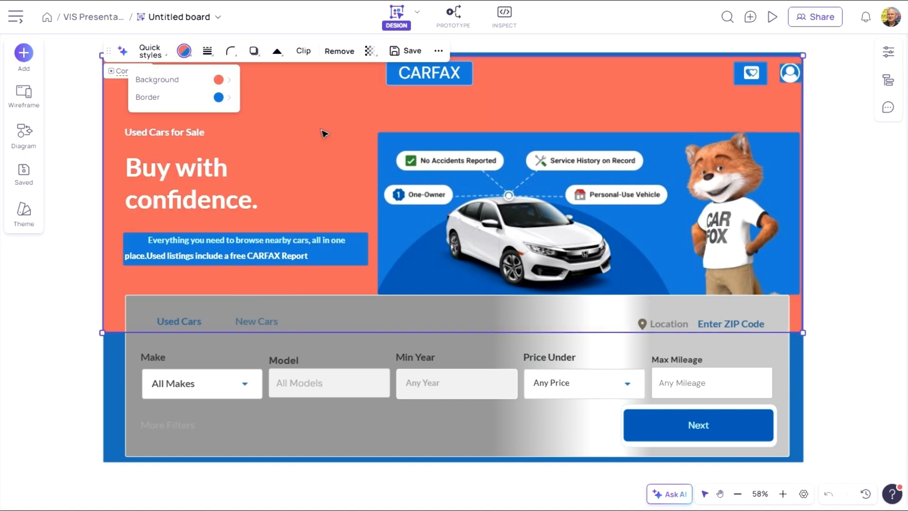
{"action": "left_click", "coordinate": [316, 125]}
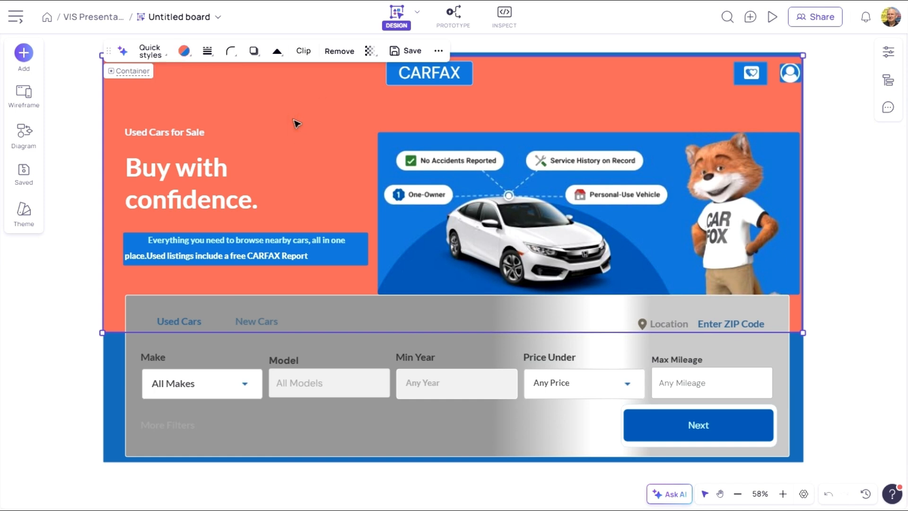
- Rename the CARFAX logo button's text to KIMFAX
{"action": "left_click", "coordinate": [430, 78]}
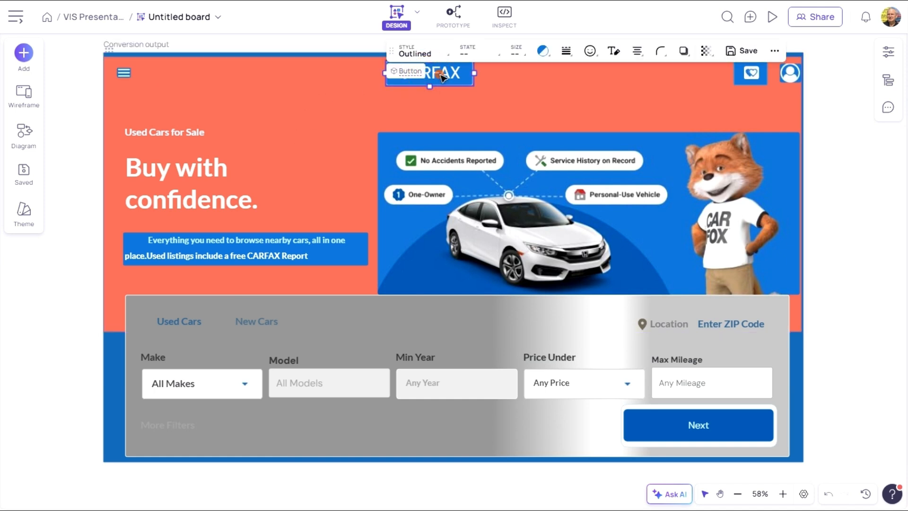
{"action": "double_click", "coordinate": [441, 73]}
{"action": "type", "text": "K"}
{"action": "type", "text": "IMFAC"}
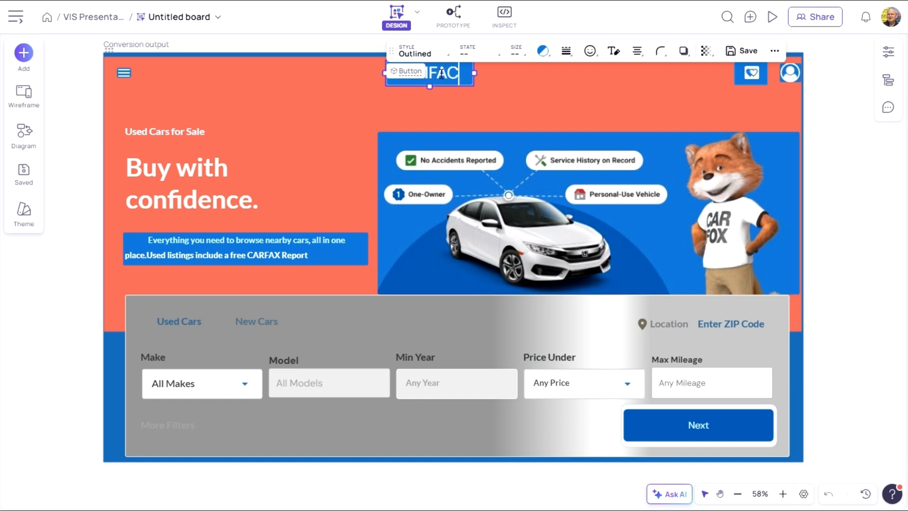
{"action": "key", "text": "BackSpace"}
{"action": "type", "text": "X"}
{"action": "key", "text": "Escape"}
- Move the 'Buy with confidence.' heading up toward the 'Used Cars for Sale' label
{"action": "left_click", "coordinate": [179, 189]}
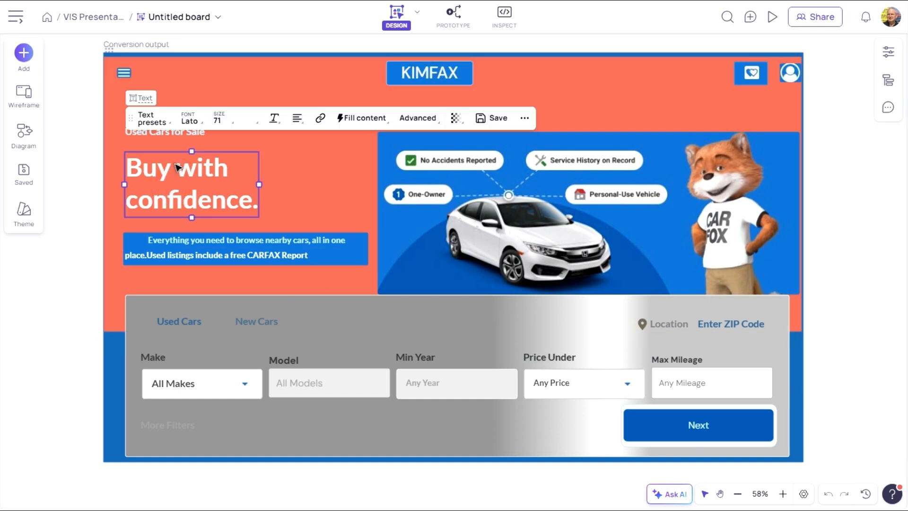
{"action": "left_click_drag", "start_coordinate": [179, 164], "coordinate": [293, 114]}
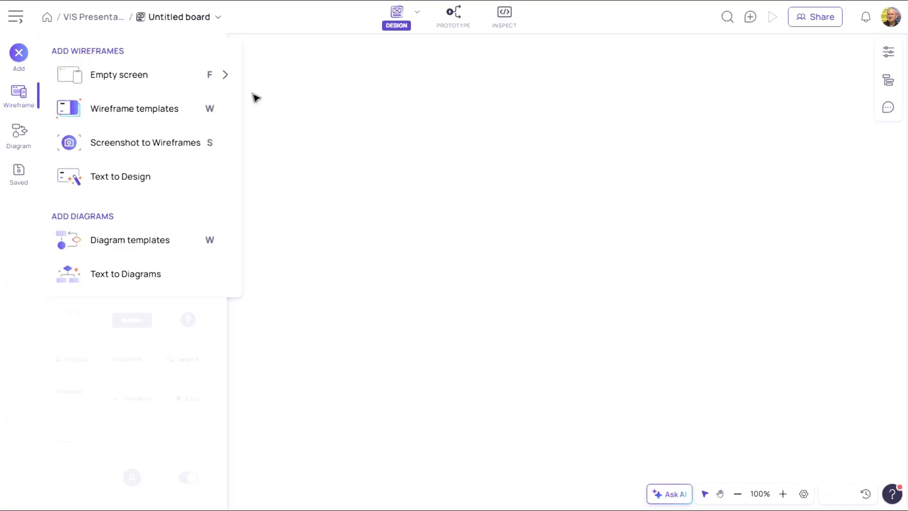
- Insert a default table component onto the empty board from the wireframe elements library
{"action": "mouse_move", "coordinate": [228, 84]}
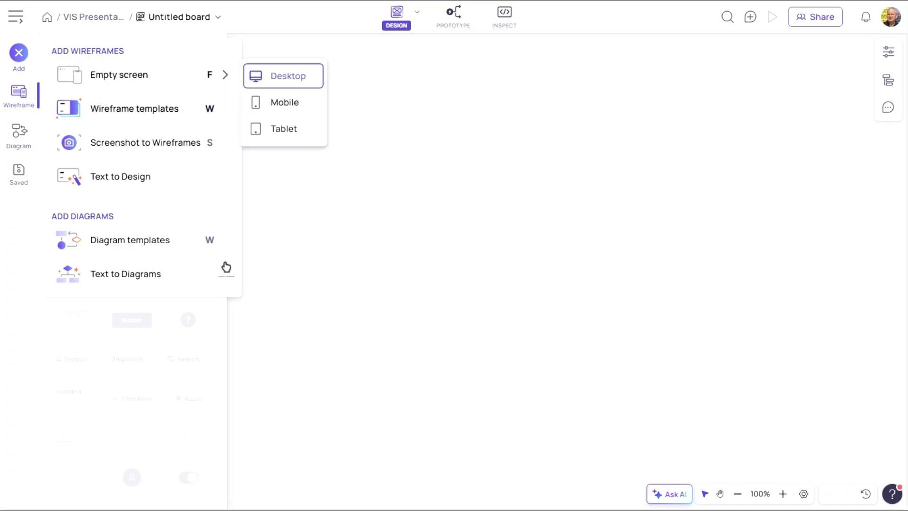
{"action": "left_click", "coordinate": [218, 324]}
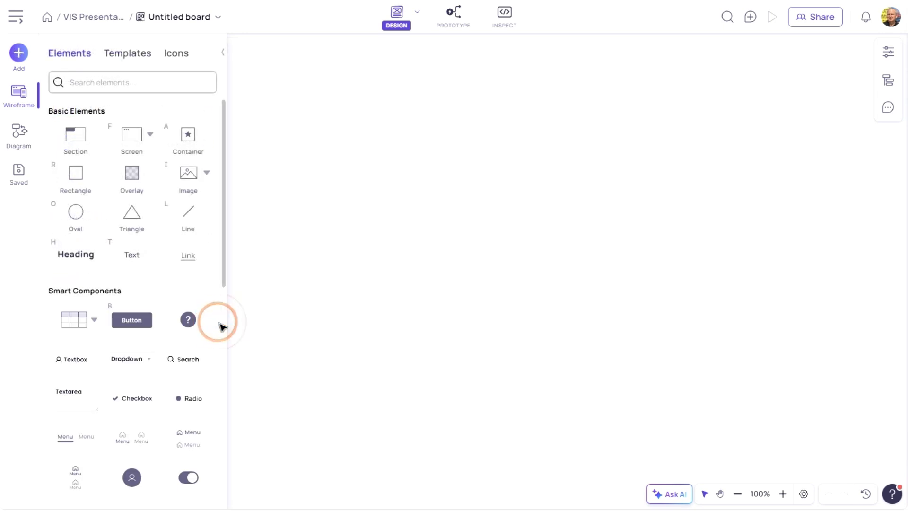
{"action": "left_click", "coordinate": [85, 318]}
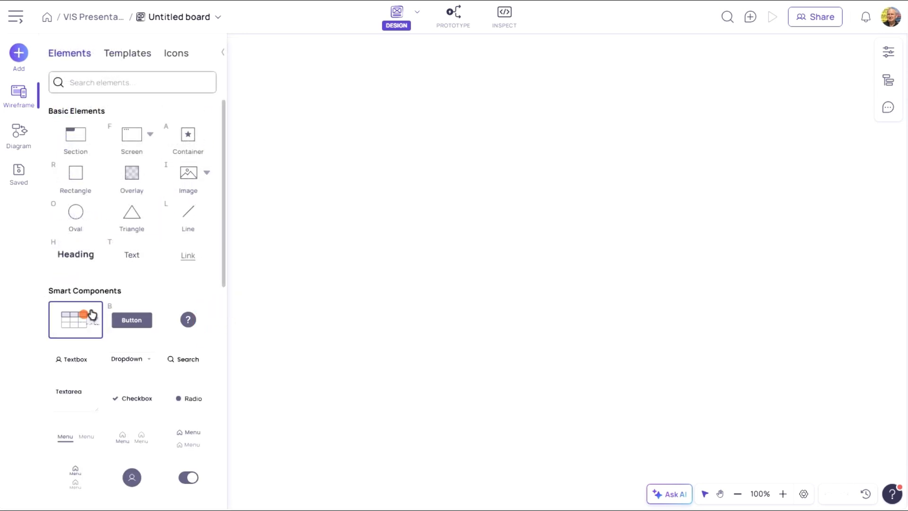
{"action": "left_click", "coordinate": [349, 74]}
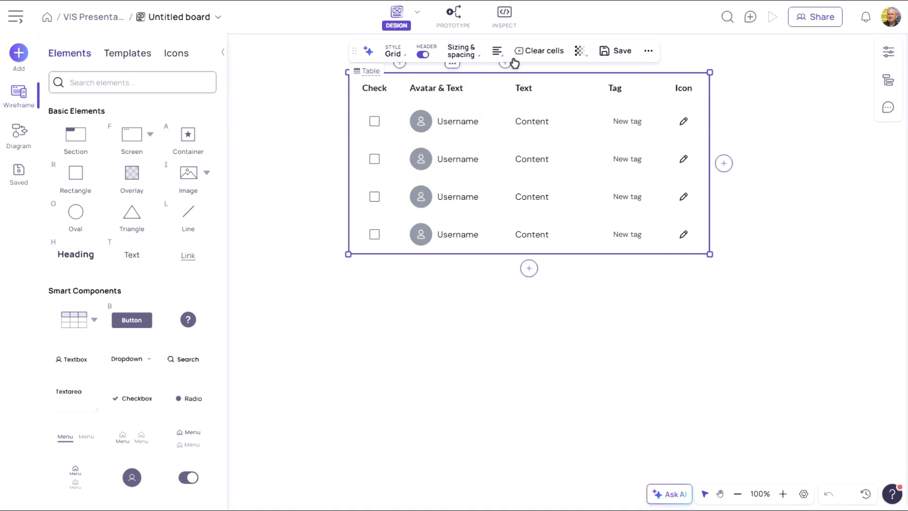
- Review the table's extra options menu and selection controls
{"action": "left_click", "coordinate": [648, 52]}
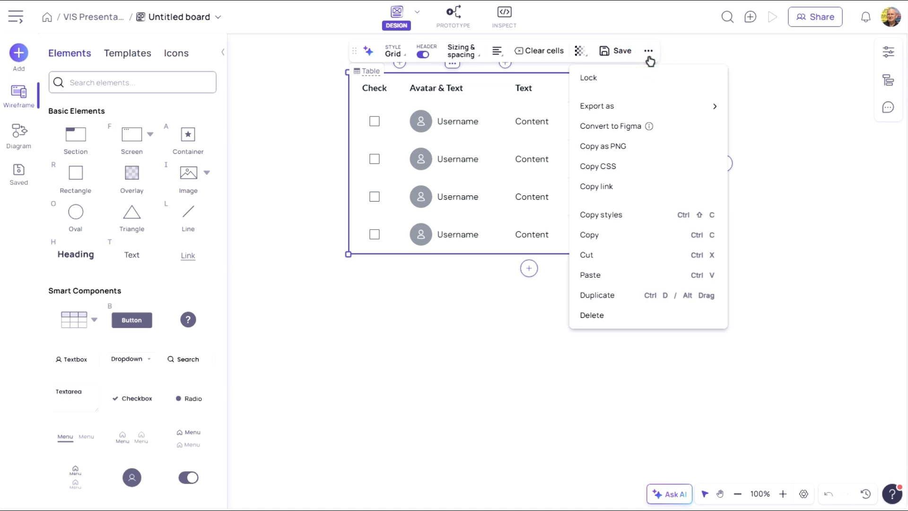
{"action": "left_click", "coordinate": [433, 330]}
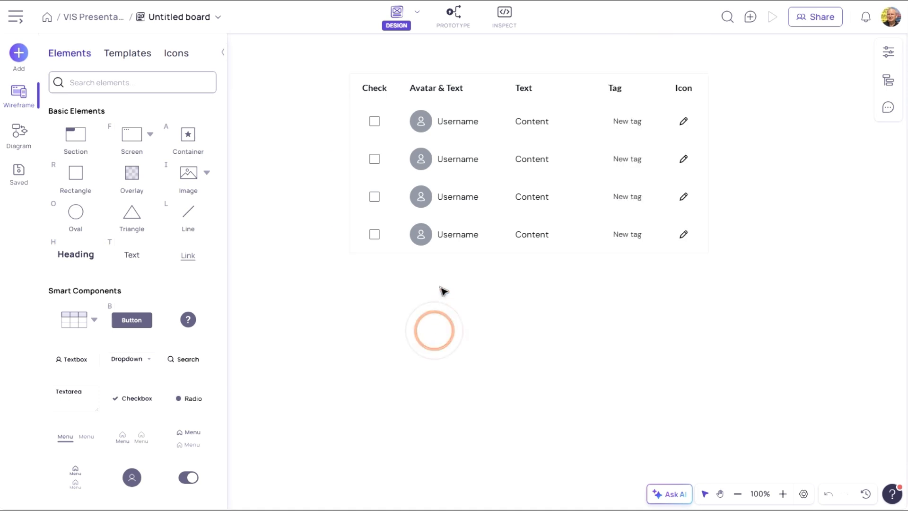
{"action": "left_click", "coordinate": [498, 141]}
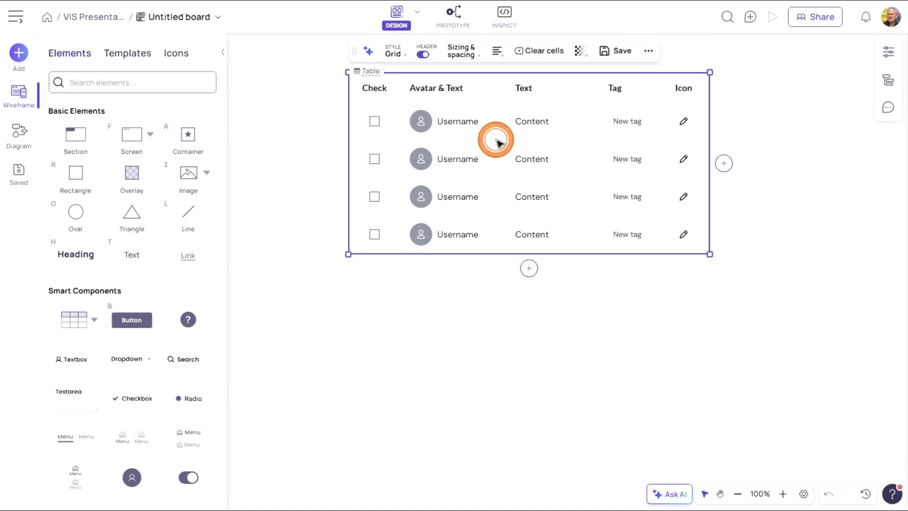
{"action": "left_click", "coordinate": [389, 304]}
- Import a table from the CSV file vins_for_visily.csv
{"action": "left_click", "coordinate": [94, 320]}
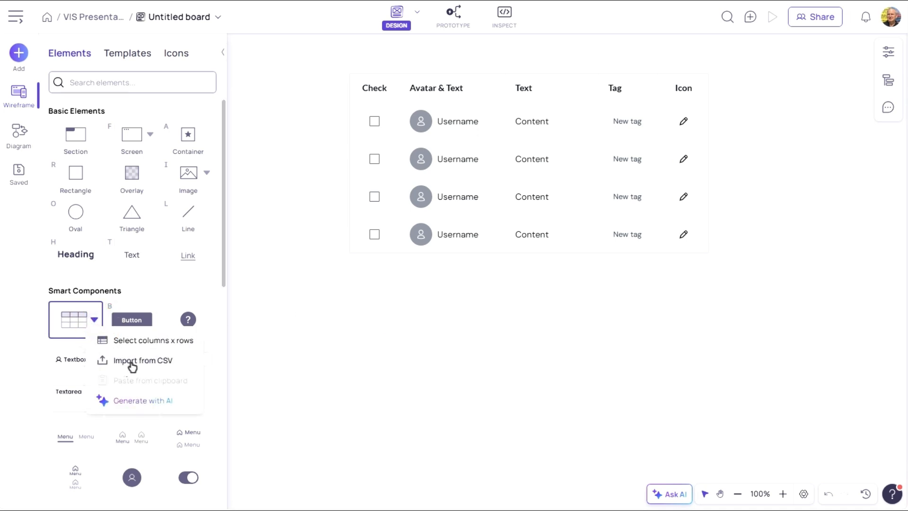
{"action": "left_click", "coordinate": [133, 362]}
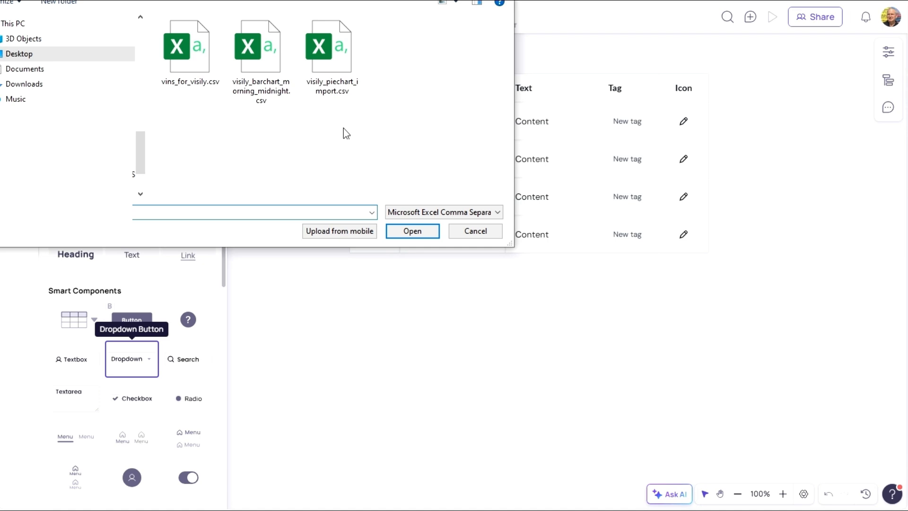
{"action": "left_click", "coordinate": [184, 57]}
{"action": "left_click", "coordinate": [404, 231]}
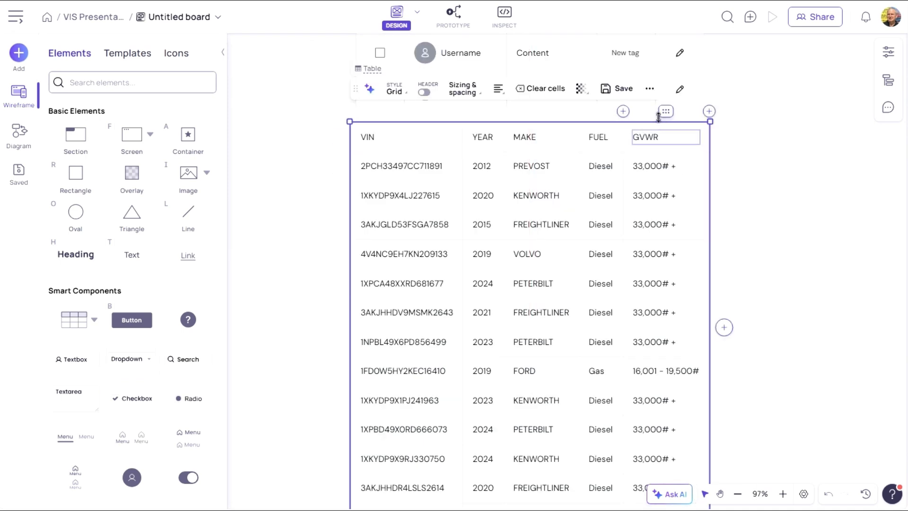
- Add a text column to the right of the imported table and fill it with first & last names
{"action": "mouse_move", "coordinate": [667, 114]}
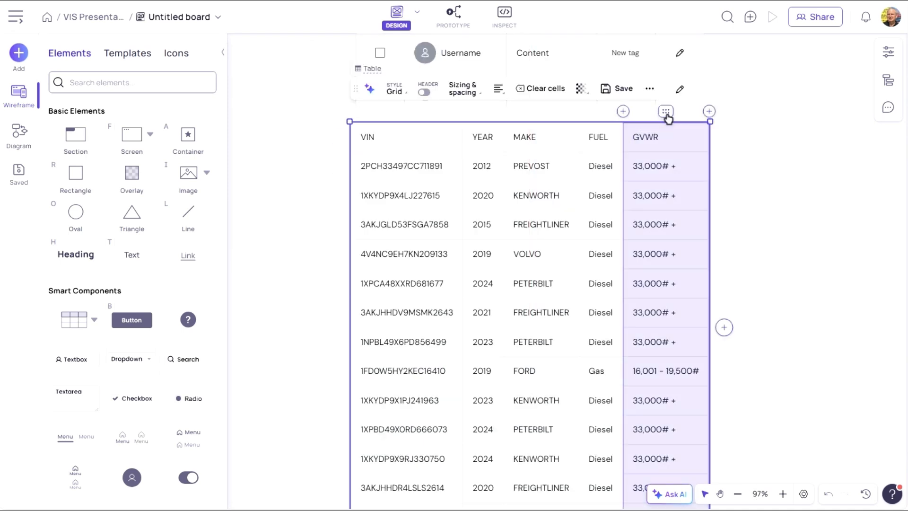
{"action": "left_click", "coordinate": [709, 112]}
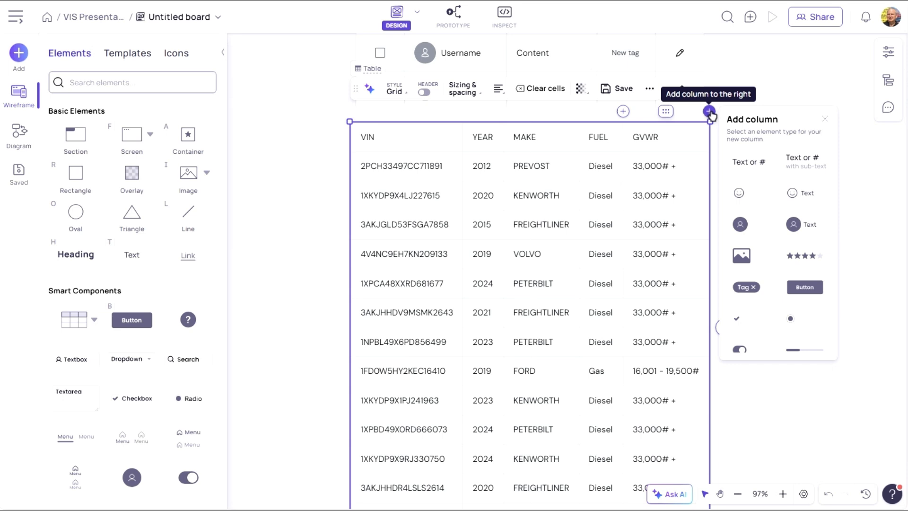
{"action": "left_click", "coordinate": [747, 162]}
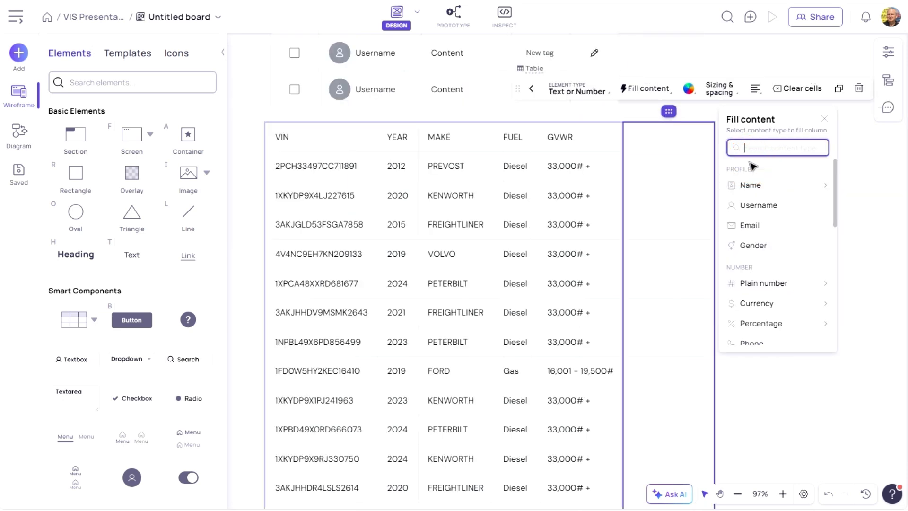
{"action": "left_click", "coordinate": [669, 138]}
{"action": "left_click", "coordinate": [670, 138]}
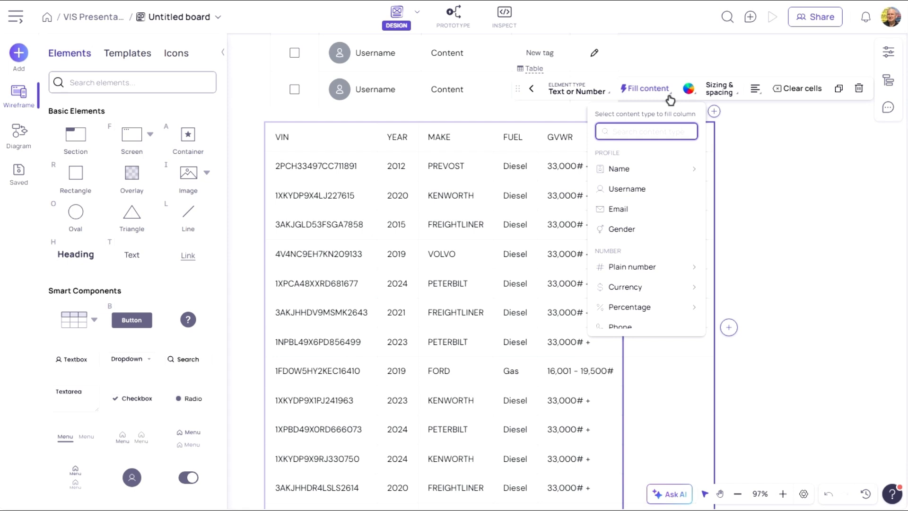
{"action": "left_click", "coordinate": [679, 174]}
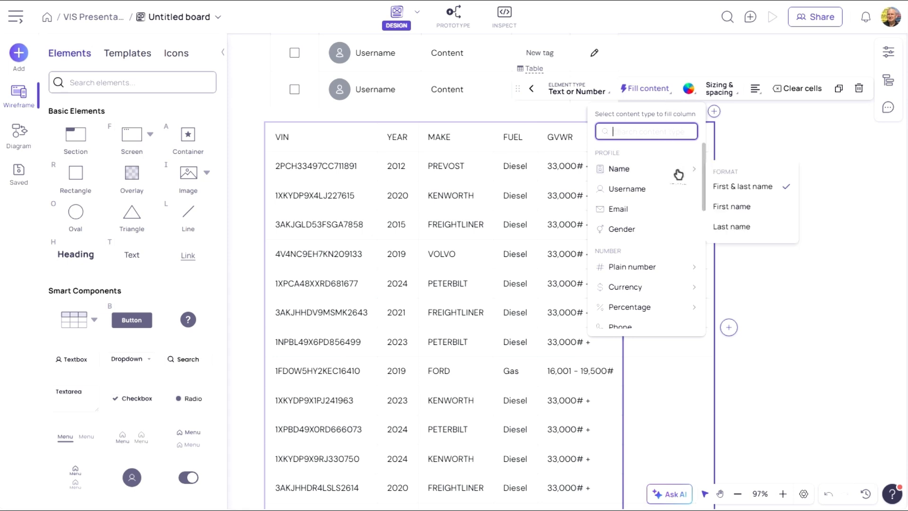
{"action": "left_click", "coordinate": [746, 185]}
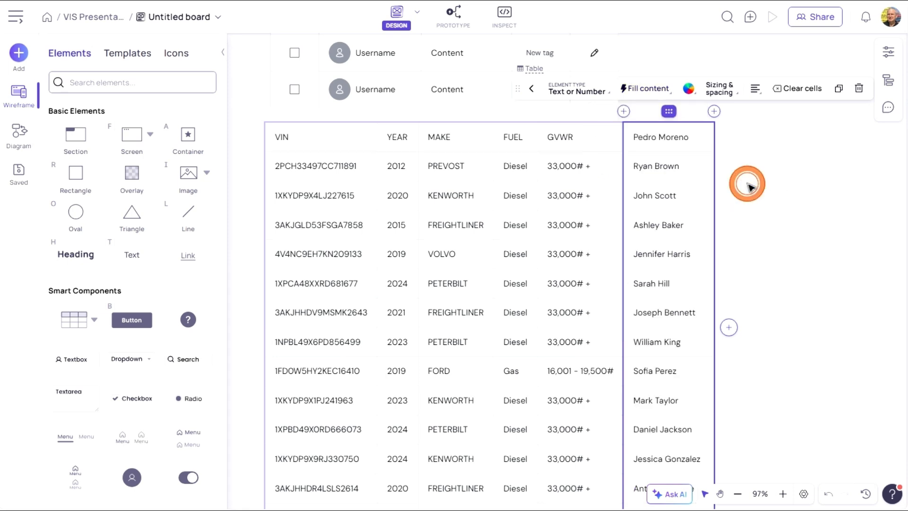
- Rename the new column's header to OWNER
{"action": "left_click", "coordinate": [681, 140]}
{"action": "left_click", "coordinate": [681, 141]}
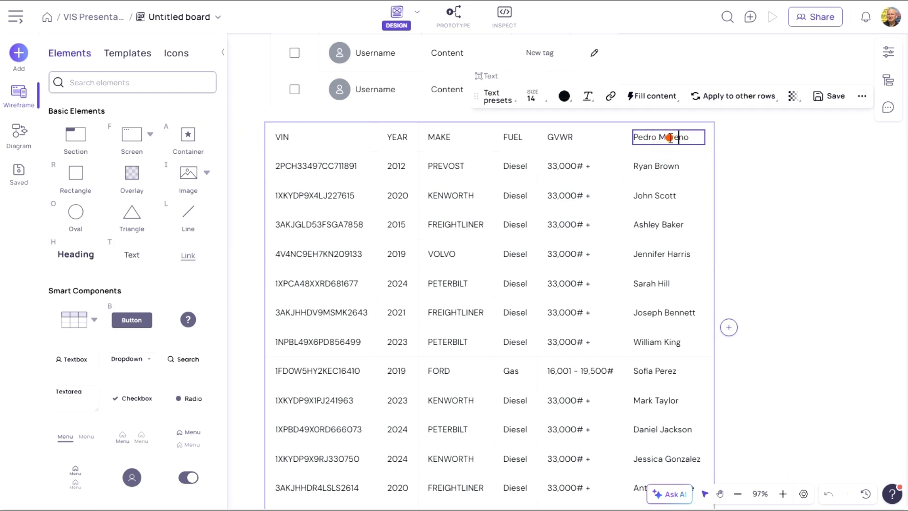
{"action": "triple_click", "coordinate": [673, 140]}
{"action": "type", "text": "OWNE"}
{"action": "left_click", "coordinate": [756, 166]}
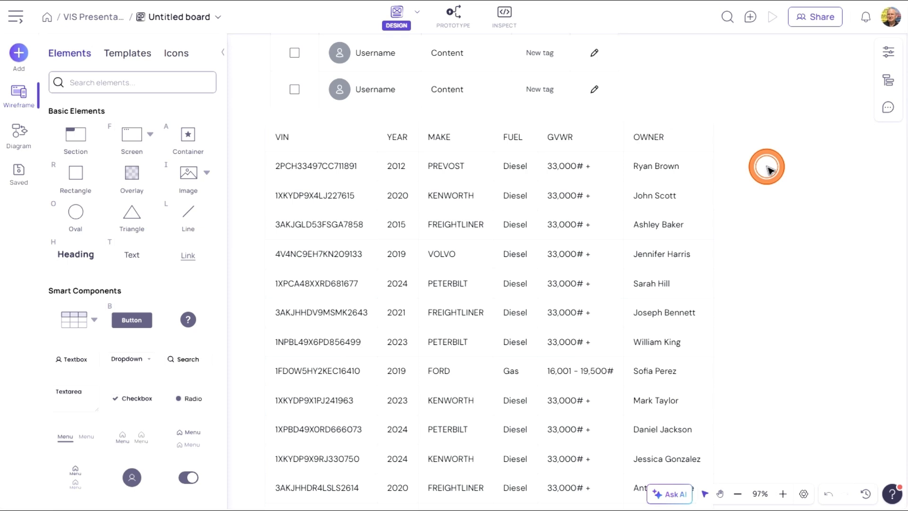
- Generate an AI table of 8 rows with columns VIN, Year, Make, Model, FuelType, Owner, Emissions (as kg of CO2) and add it to the board
{"action": "scroll", "coordinate": [269, 311], "scroll_direction": "down", "scroll_amount": 5}
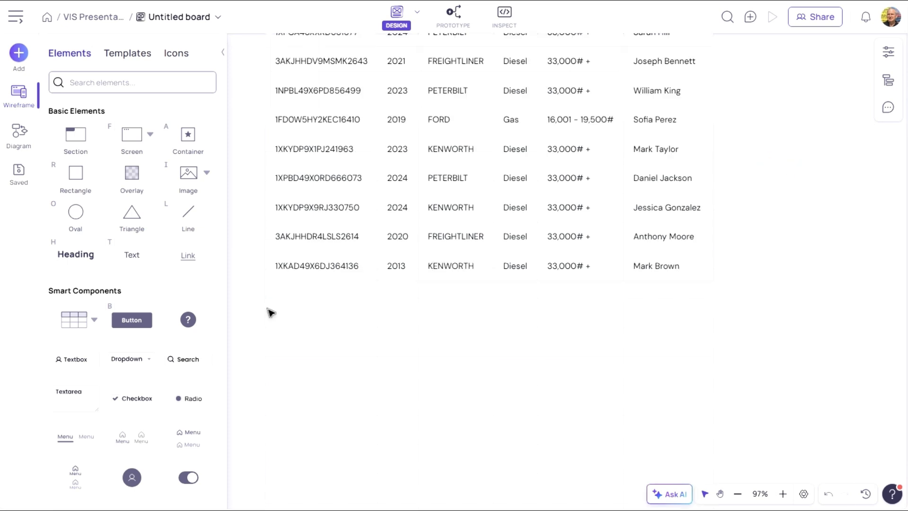
{"action": "left_click", "coordinate": [96, 321]}
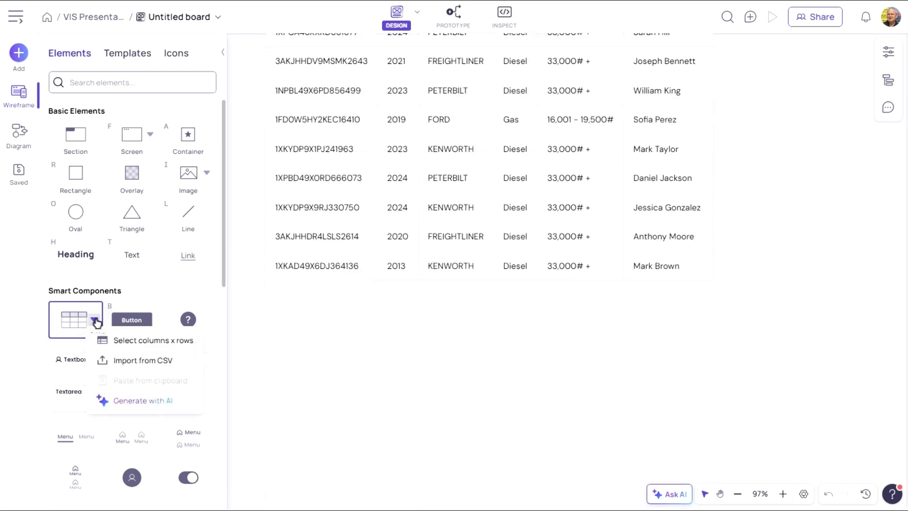
{"action": "left_click", "coordinate": [130, 401]}
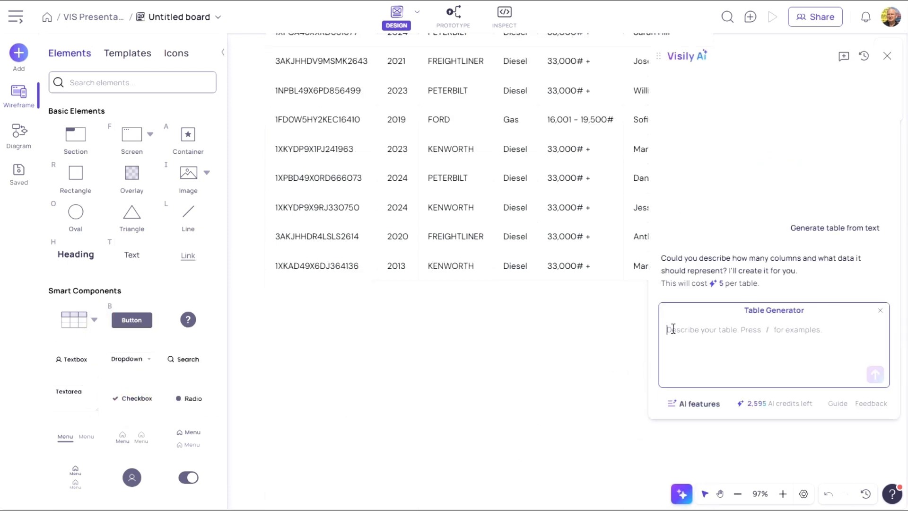
{"action": "type", "text": "Generate a table of 10 rows with columns: VIN, Year, Make, Model, FuelType, Owner, Emissions (as kg of CO2)."}
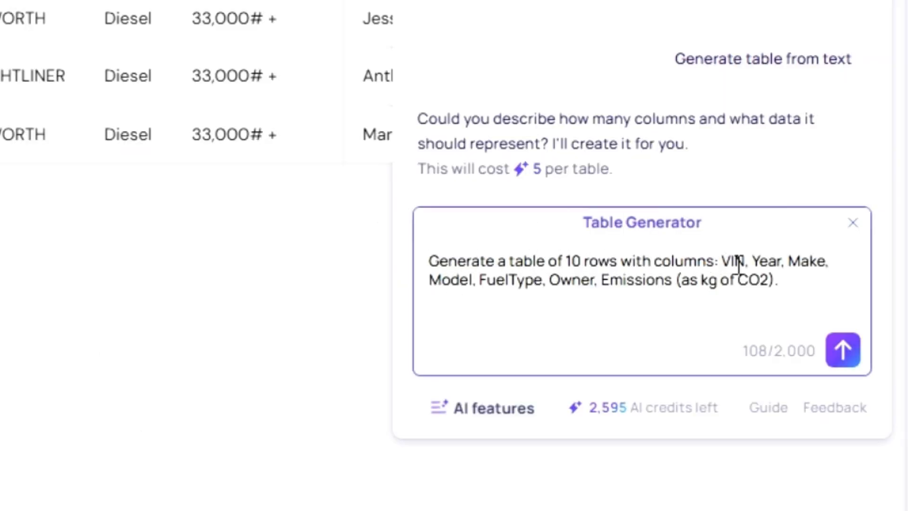
{"action": "left_click", "coordinate": [579, 266]}
{"action": "key", "text": "BackSpace"}
{"action": "key", "text": "BackSpace"}
{"action": "type", "text": "8"}
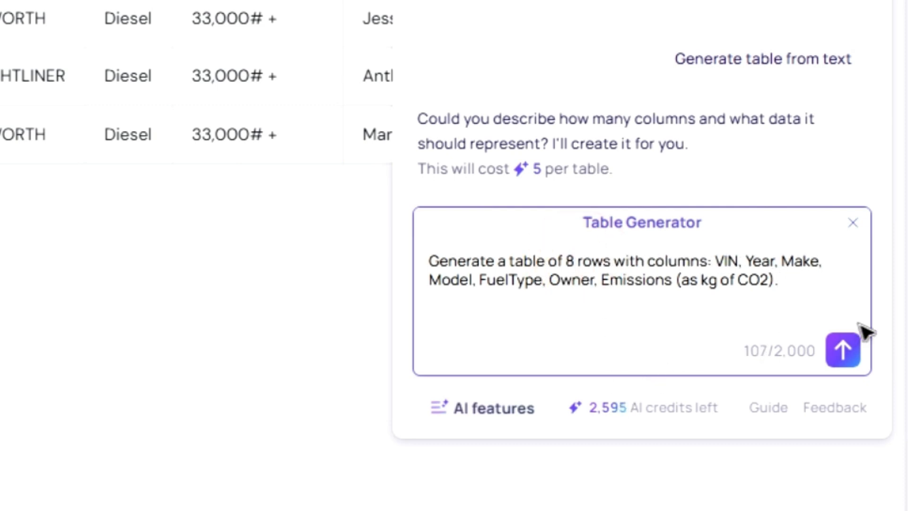
{"action": "left_click", "coordinate": [844, 353]}
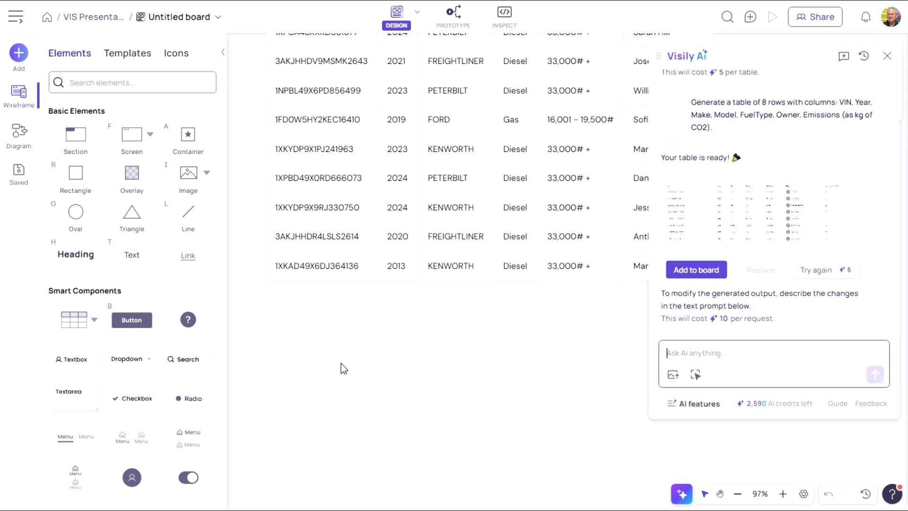
{"action": "left_click", "coordinate": [696, 267]}
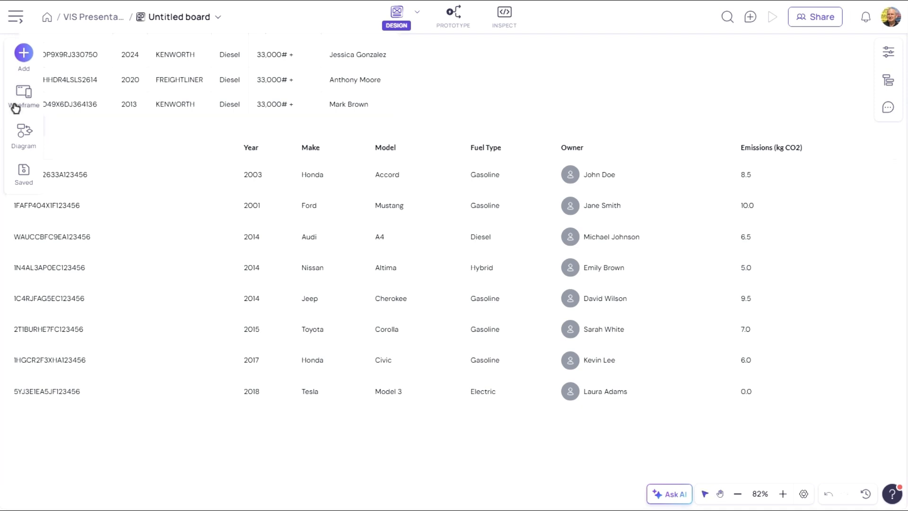
- Place a yellow sticky note reading 'Is emissions correct?' beside the generated table's Emissions column
{"action": "left_click", "coordinate": [22, 101]}
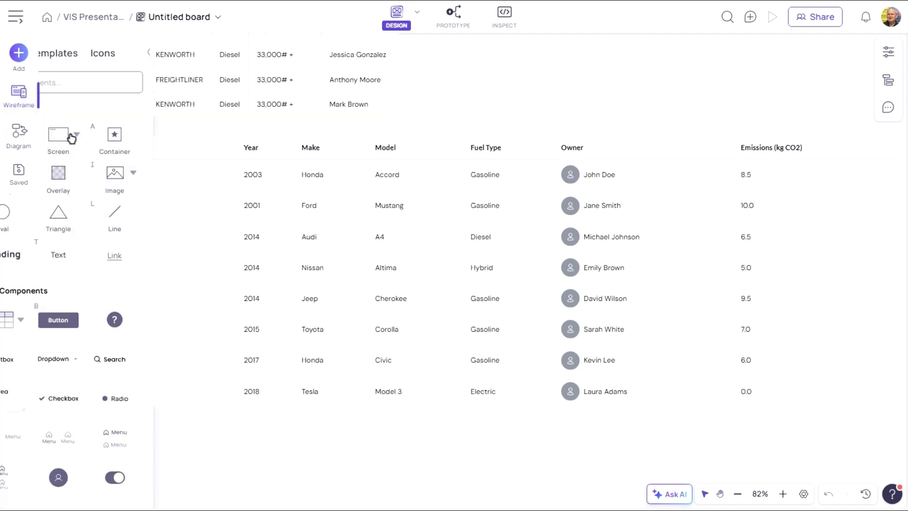
{"action": "scroll", "coordinate": [126, 220], "scroll_direction": "down", "scroll_amount": 10}
{"action": "left_click_drag", "start_coordinate": [76, 359], "coordinate": [613, 61]}
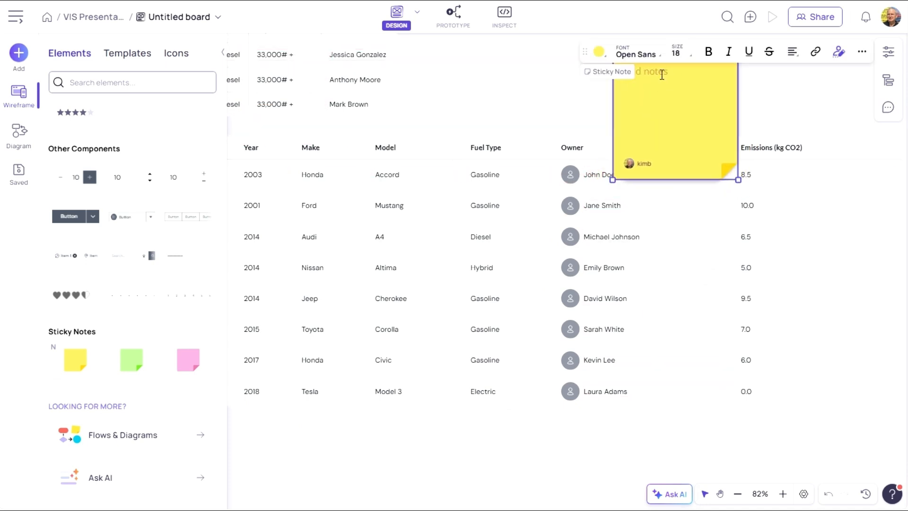
{"action": "type", "text": "issions correct?"}
{"action": "left_click", "coordinate": [788, 98]}
{"action": "left_click", "coordinate": [666, 117]}
{"action": "left_click_drag", "start_coordinate": [650, 126], "coordinate": [838, 280]}
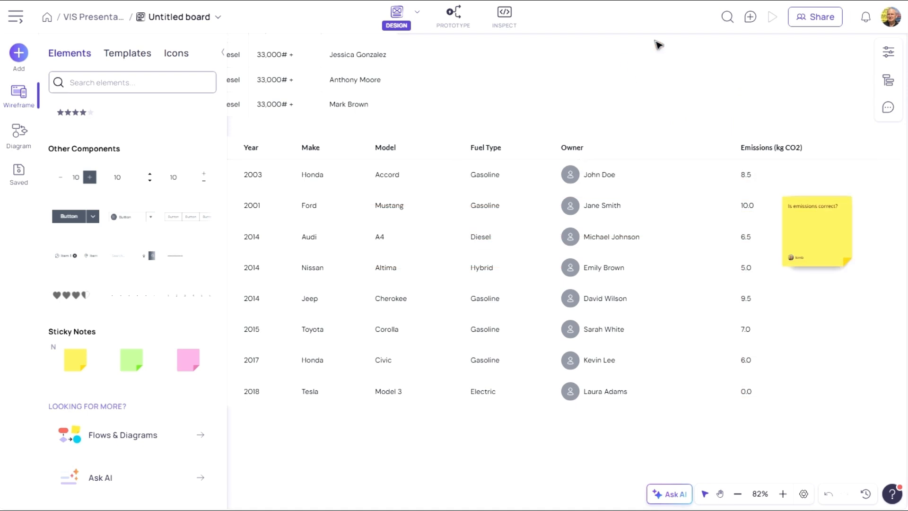
- Post a comment on the first owner cell saying the name is too 1960s, then close the comments panel
{"action": "key", "text": "ctrl+alt+c"}
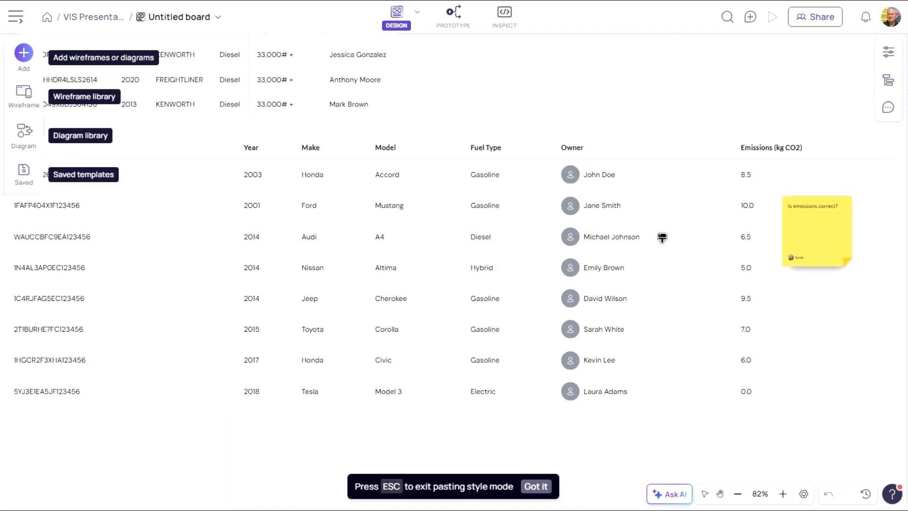
{"action": "left_click", "coordinate": [888, 108]}
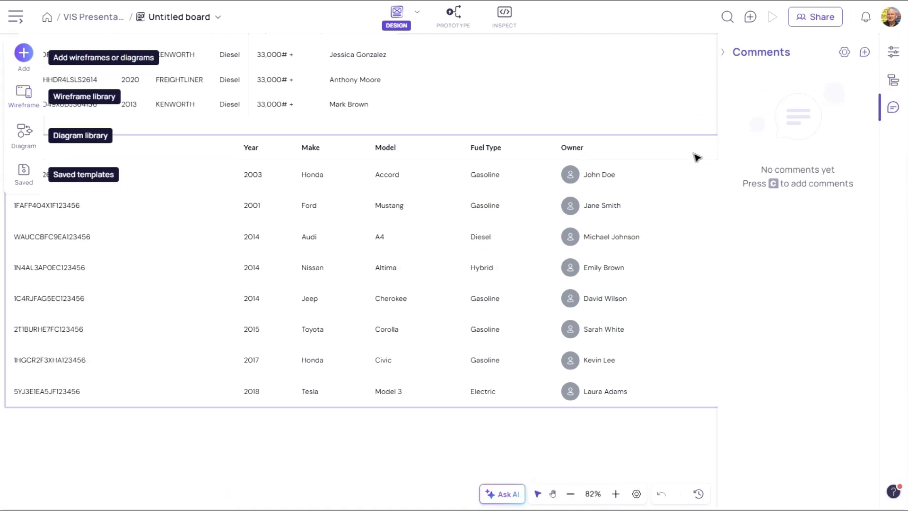
{"action": "left_click", "coordinate": [661, 181]}
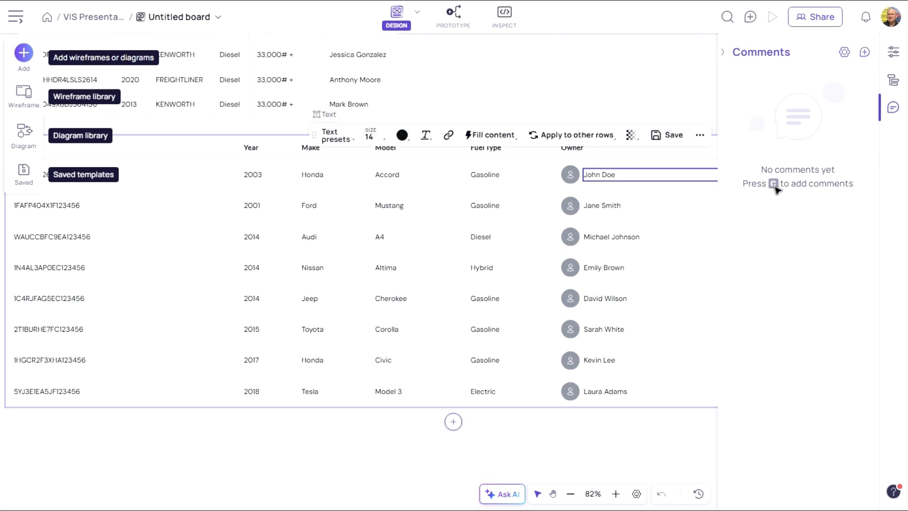
{"action": "key", "text": "c"}
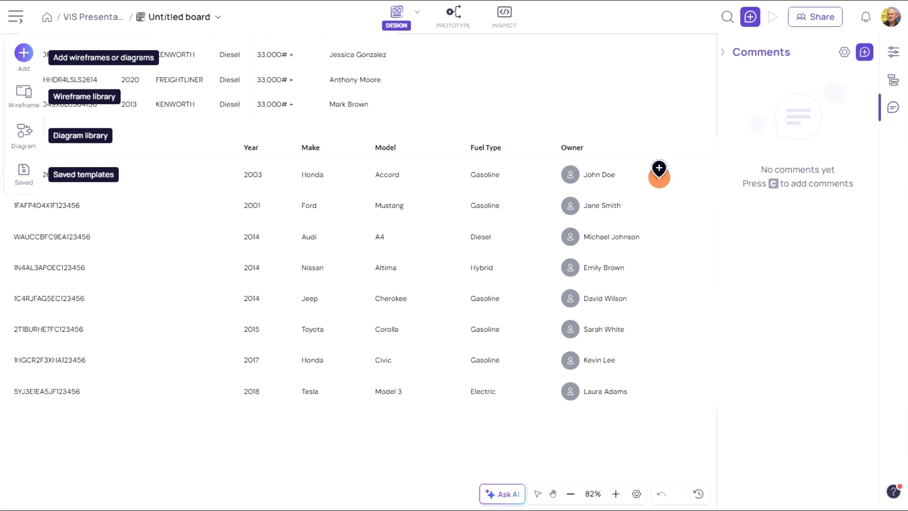
{"action": "left_click", "coordinate": [659, 175]}
{"action": "type", "text": "John Doe is too 1960s"}
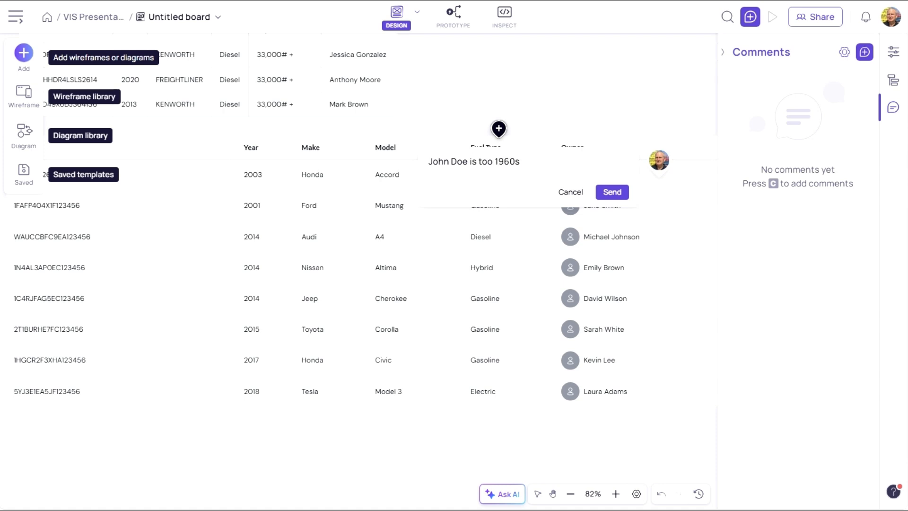
{"action": "left_click", "coordinate": [611, 192]}
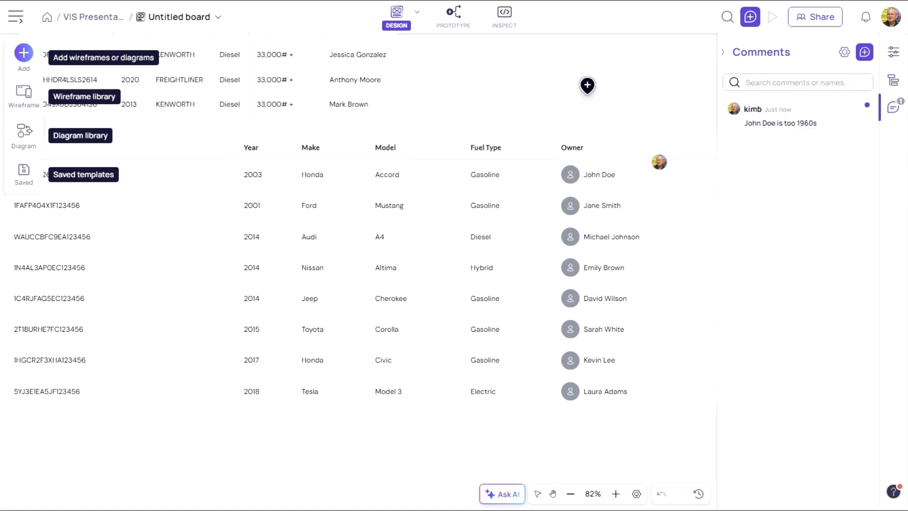
{"action": "left_click", "coordinate": [724, 52]}
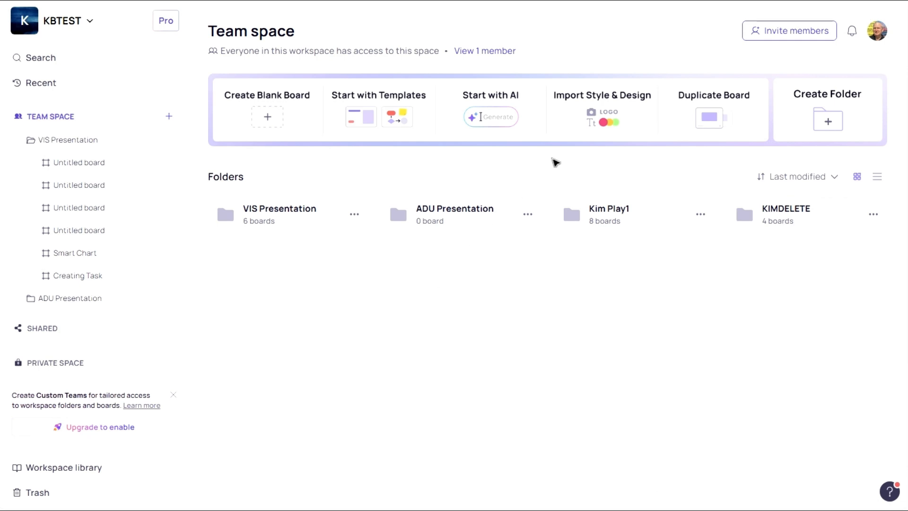
- Open the diagram template gallery and browse through the available diagram templates, then close the gallery
{"action": "mouse_move", "coordinate": [367, 101]}
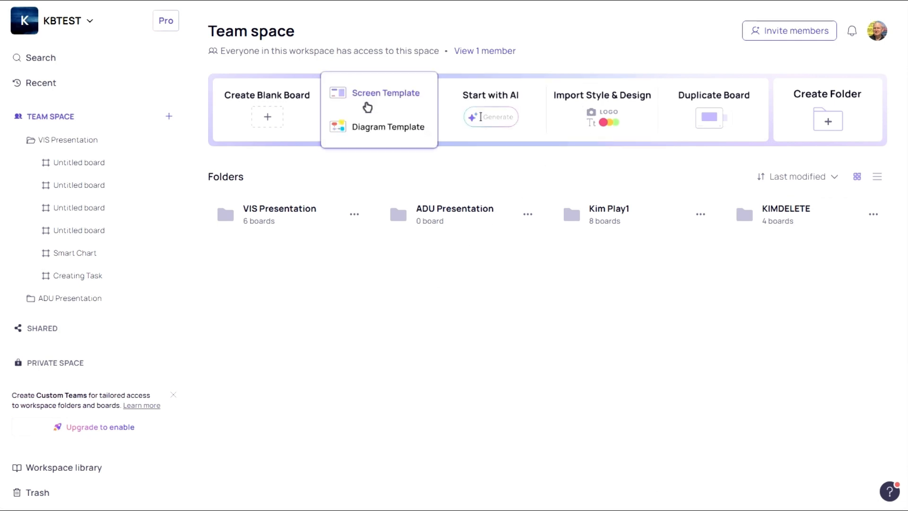
{"action": "left_click", "coordinate": [374, 131]}
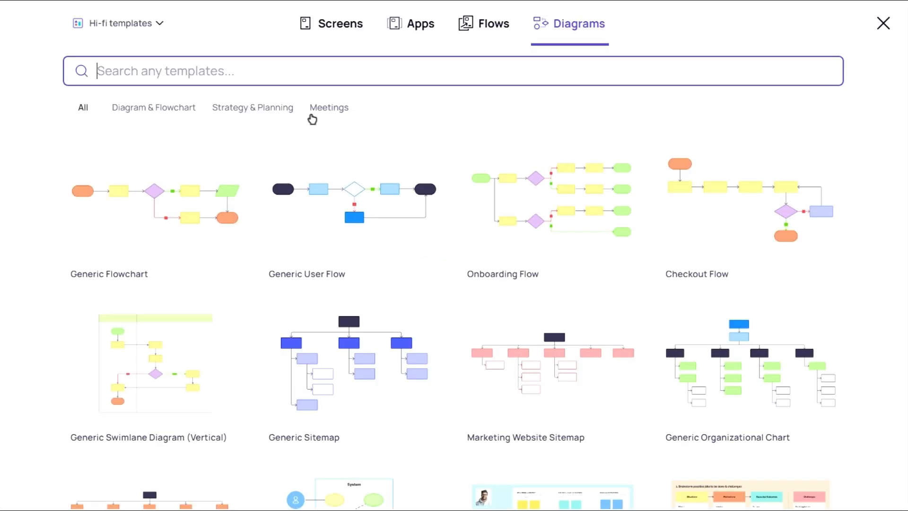
{"action": "mouse_move", "coordinate": [440, 225]}
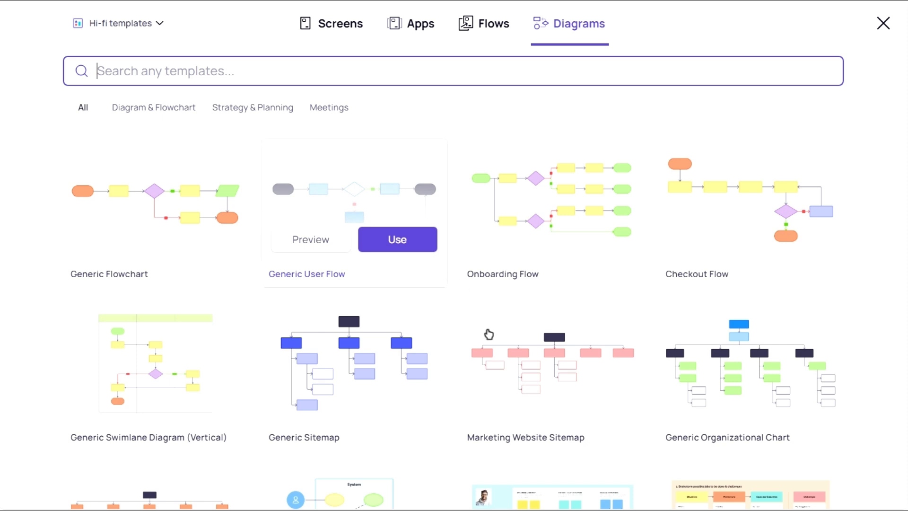
{"action": "scroll", "coordinate": [577, 199], "scroll_direction": "down", "scroll_amount": 5}
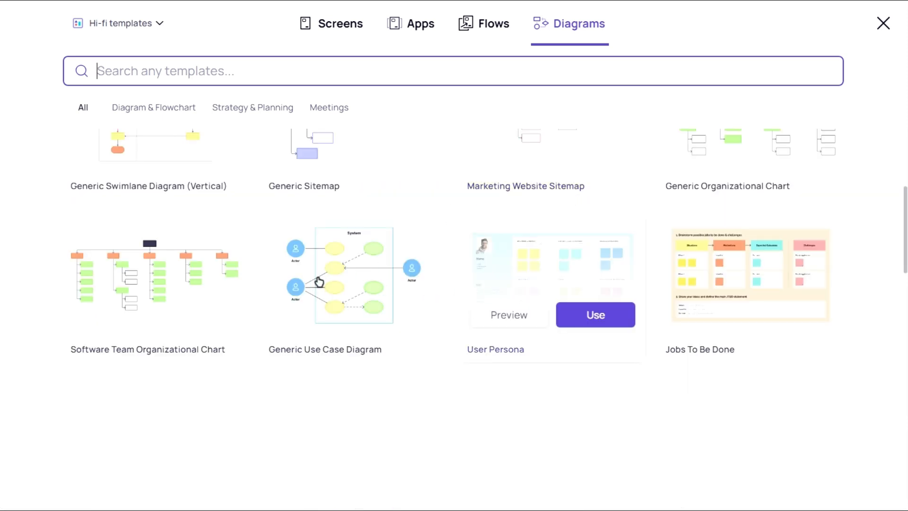
{"action": "left_click_drag", "start_coordinate": [905, 239], "coordinate": [905, 275]}
{"action": "scroll", "coordinate": [907, 275], "scroll_direction": "down", "scroll_amount": 1}
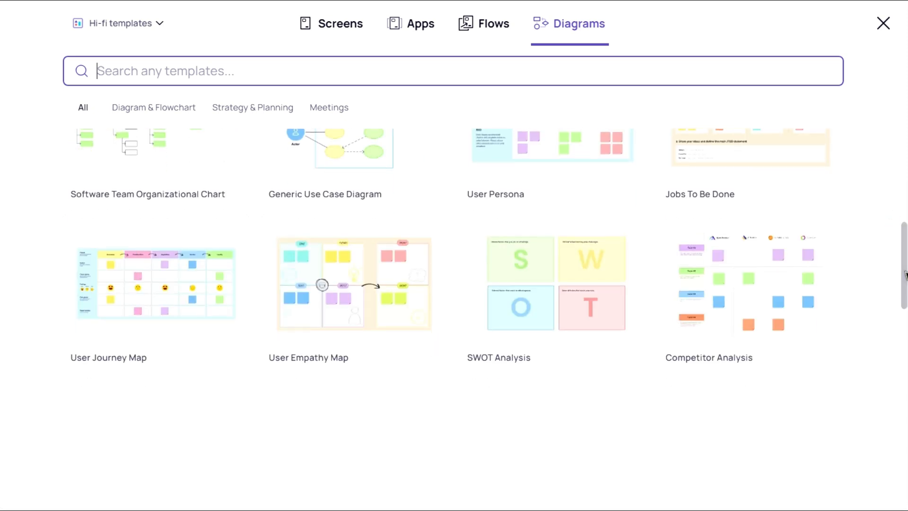
{"action": "left_click", "coordinate": [883, 25]}
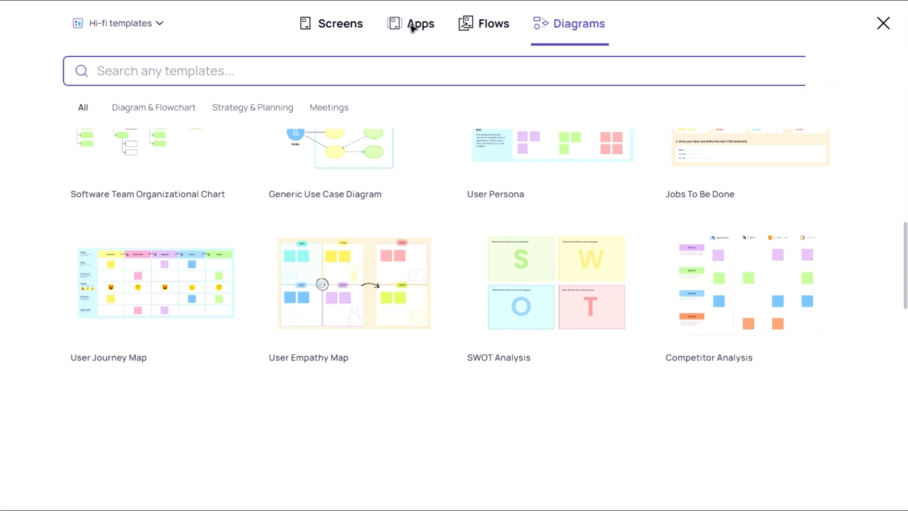